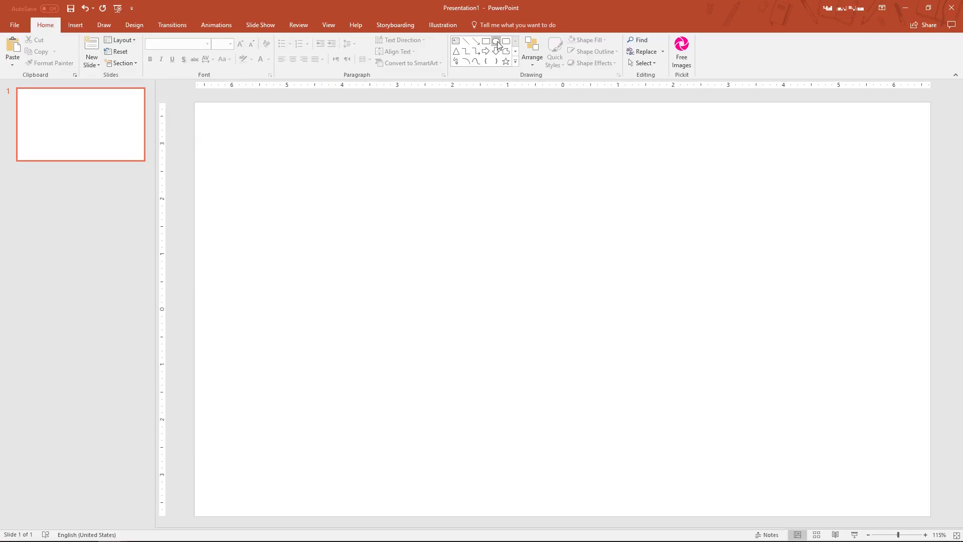
# Draw a blue circle and set its 3-D X Rotation to 90° so it turns edge-on
pyautogui.click(495, 40)
pyautogui.moveTo(514, 185); pyautogui.dragTo(580, 228)
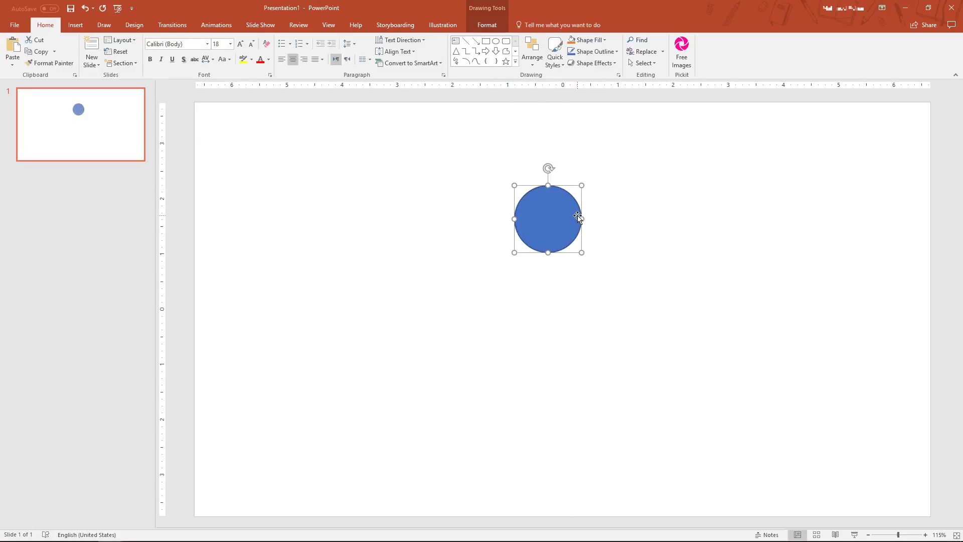
pyautogui.click(618, 74)
pyautogui.click(839, 126)
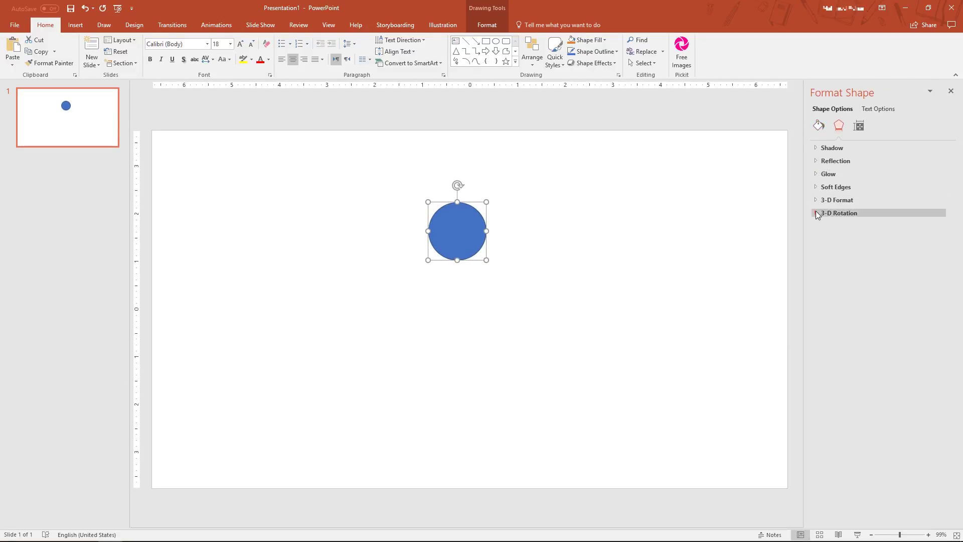
pyautogui.click(815, 213)
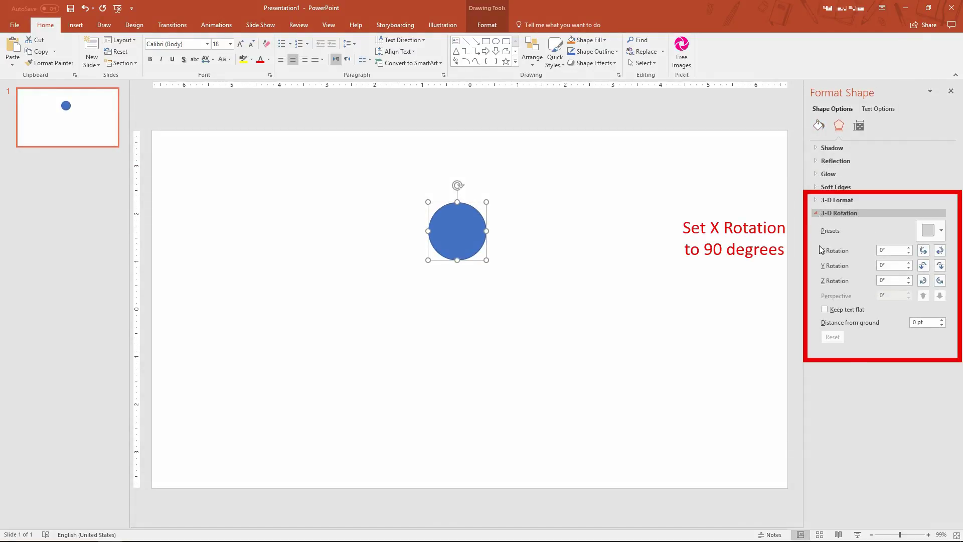
pyautogui.doubleClick(883, 252)
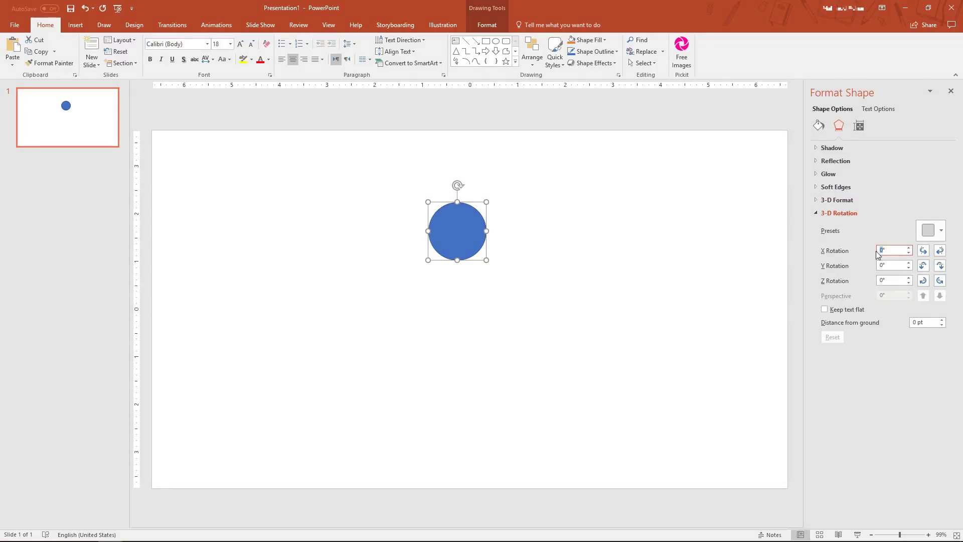
pyautogui.write('90')
pyautogui.press('Return')
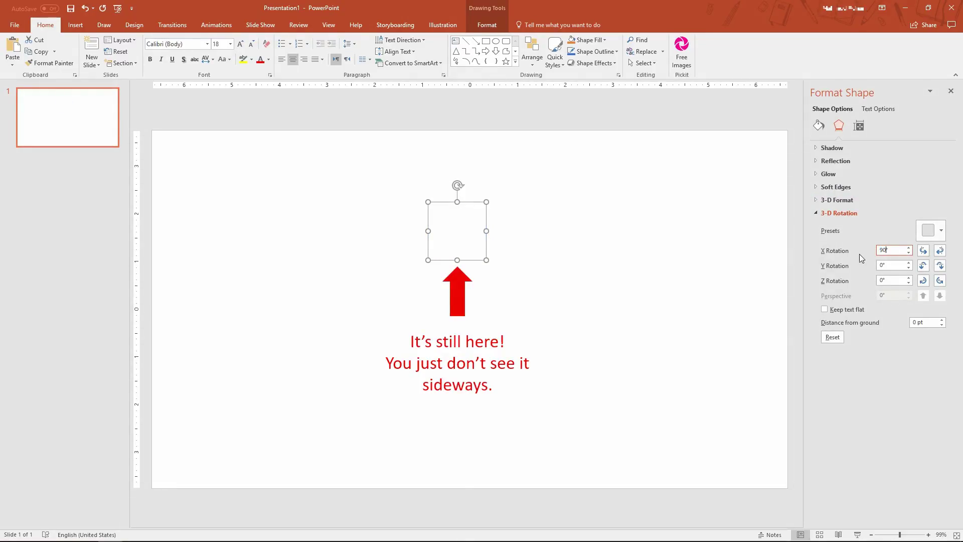
# Apply an Angle top bevel 50 pt high and shrink the shape into a small pencil tip
pyautogui.click(814, 200)
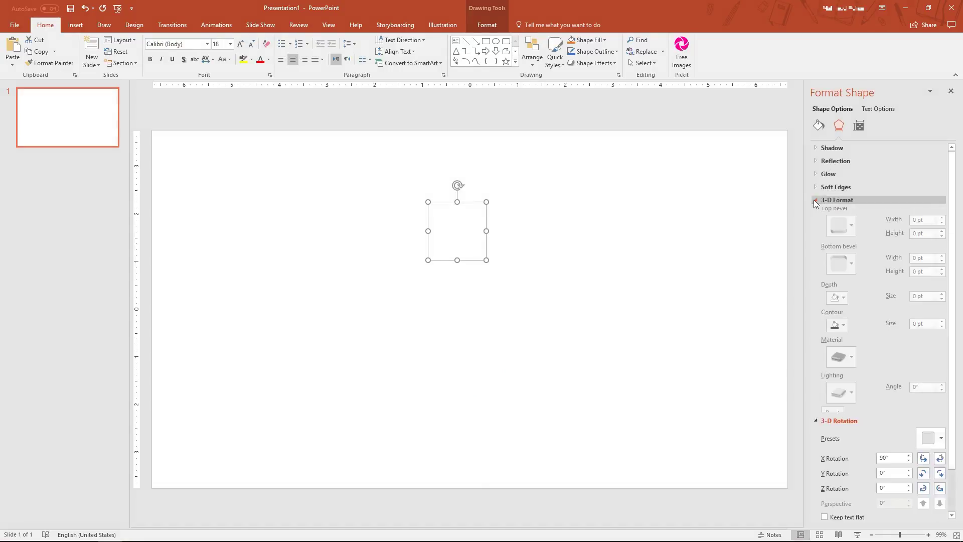
pyautogui.click(848, 228)
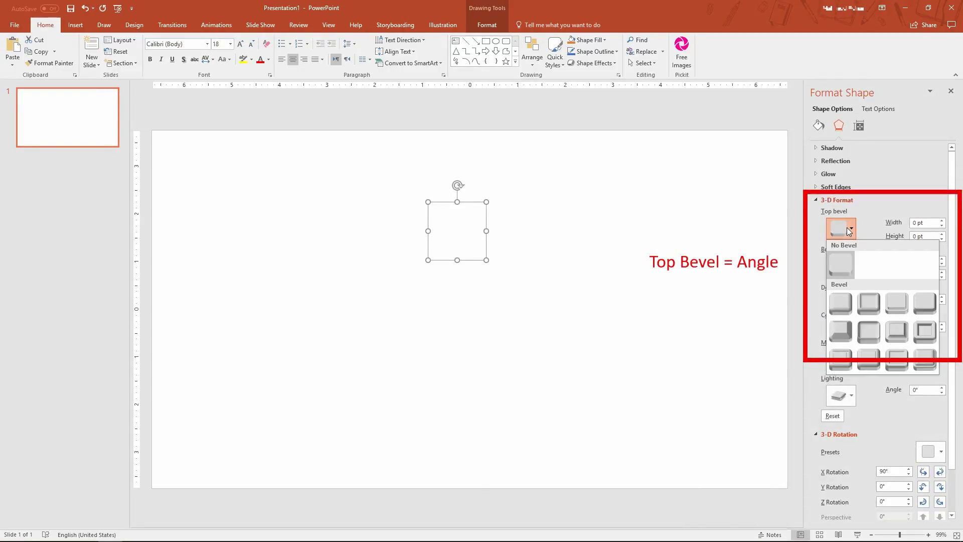
pyautogui.click(842, 329)
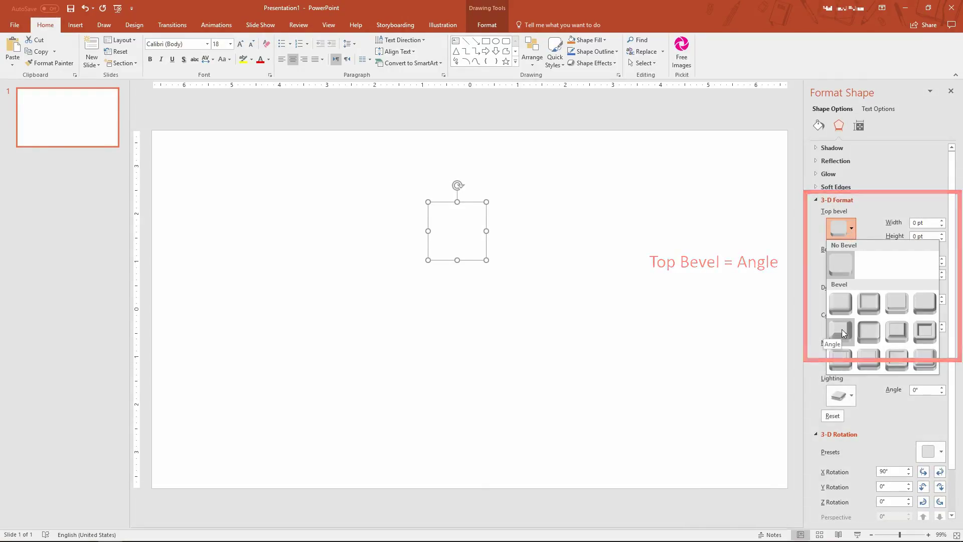
pyautogui.click(915, 223)
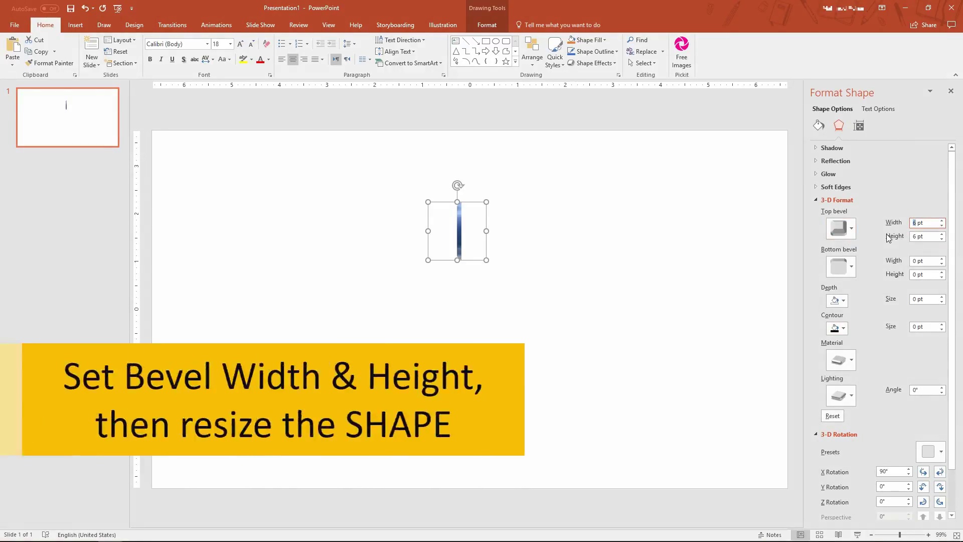
pyautogui.write('30')
pyautogui.click(912, 237)
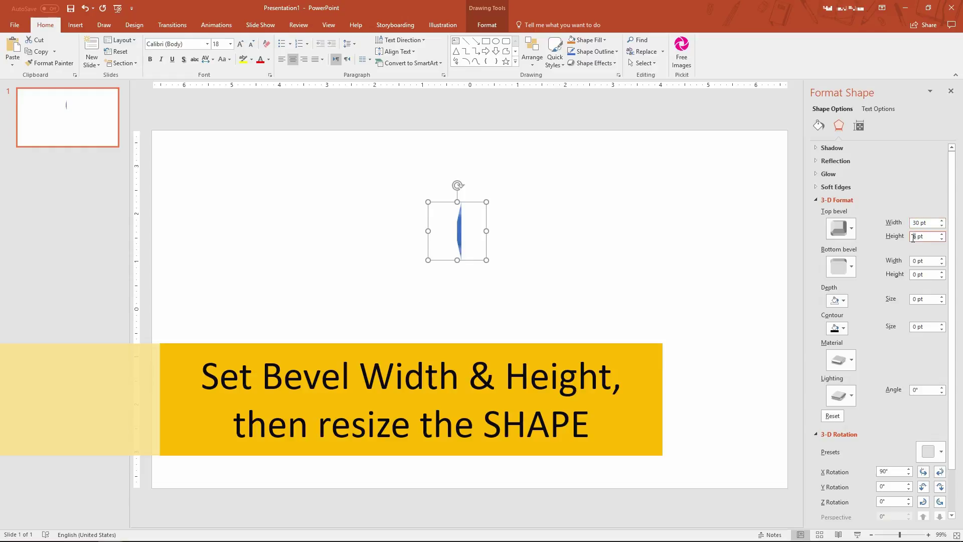
pyautogui.write('50')
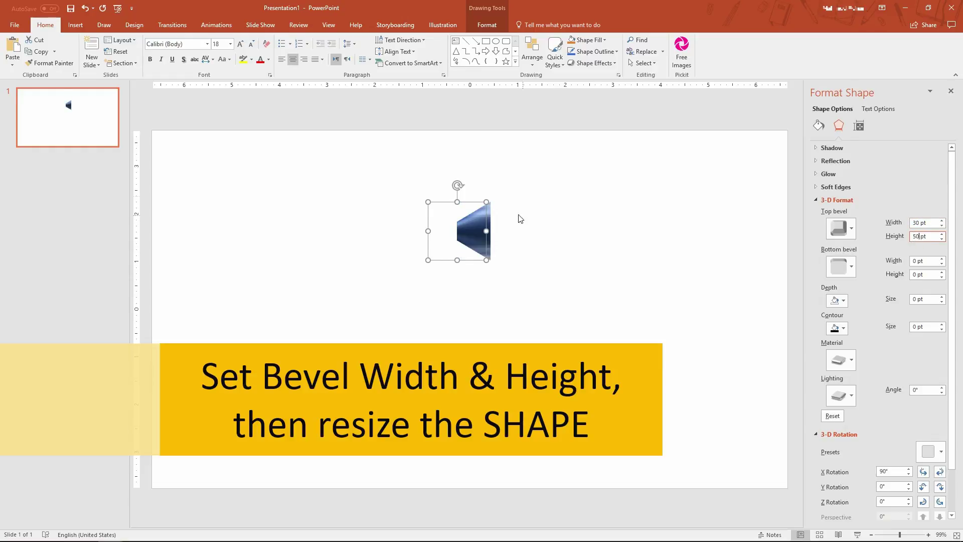
pyautogui.moveTo(486, 201); pyautogui.dragTo(454, 232)
pyautogui.write('20')
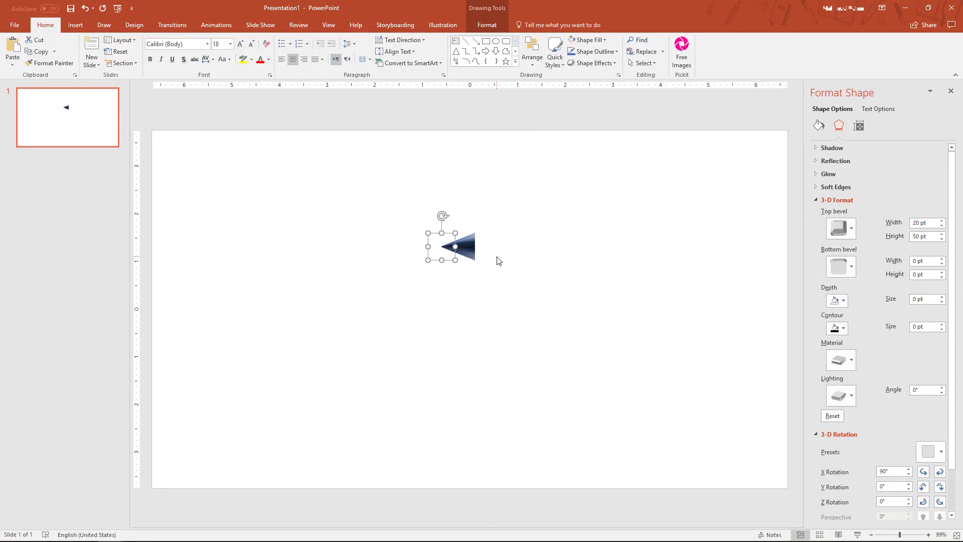
# Set a 350 pt gold depth for the pencil body and fill the tip grey
pyautogui.doubleClick(914, 299)
pyautogui.write('350')
pyautogui.press('Return')
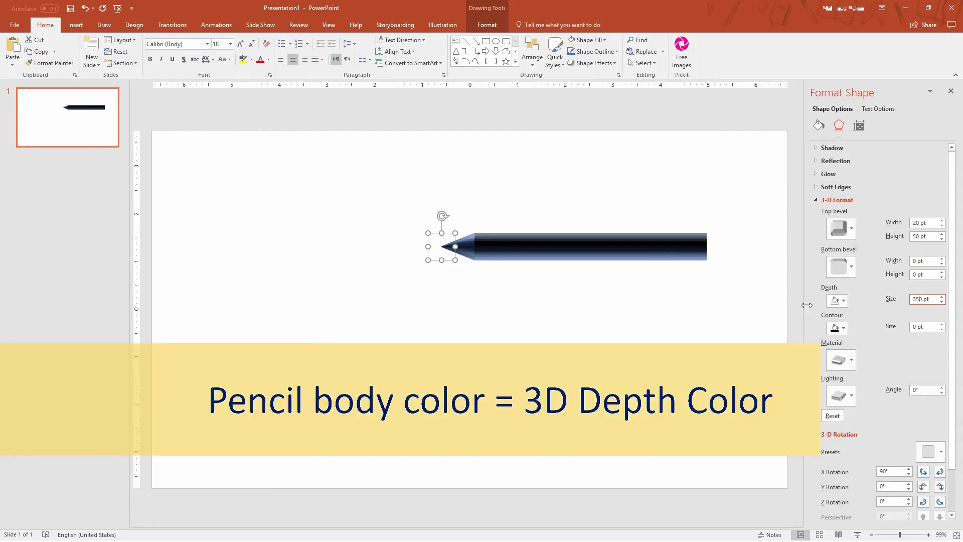
pyautogui.click(842, 301)
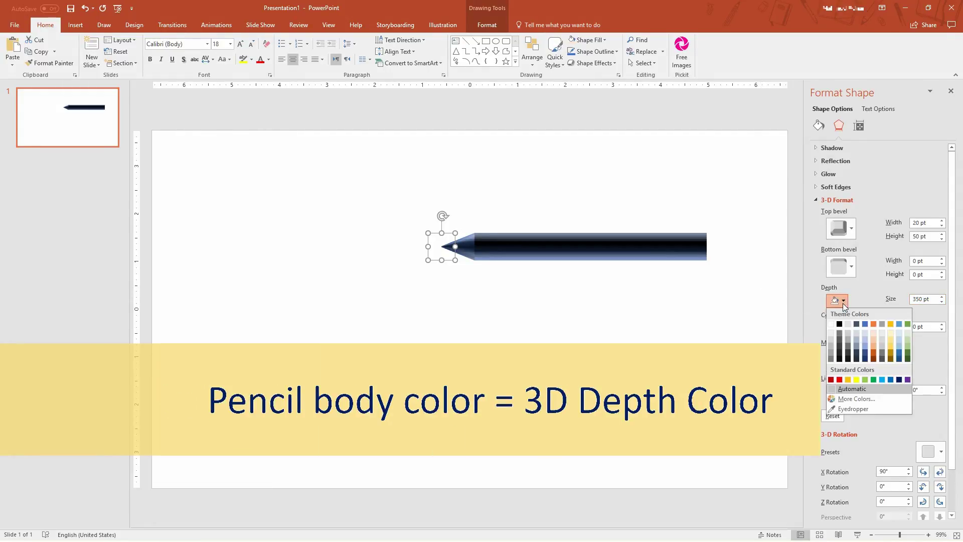
pyautogui.click(890, 324)
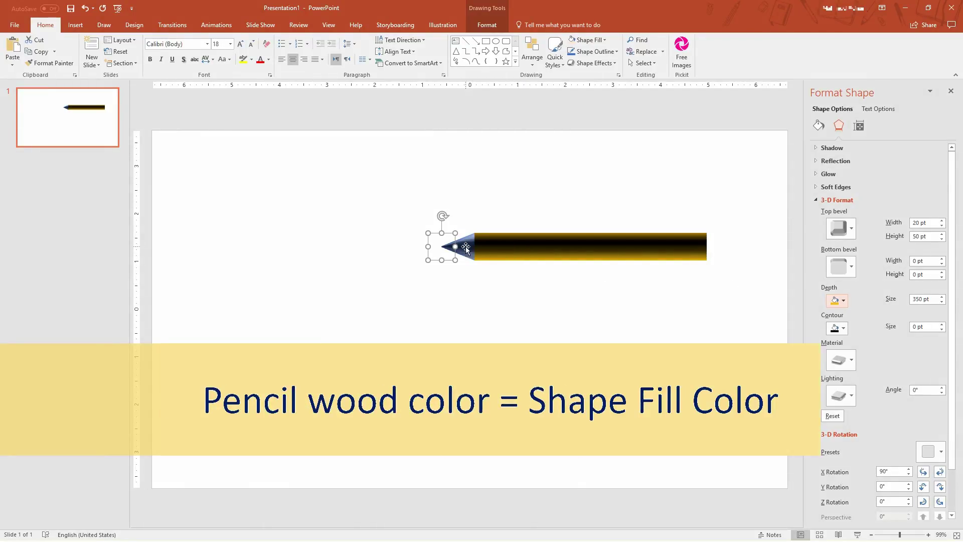
pyautogui.click(571, 41)
# Raise the pencil's X rotation step by step to 155°
pyautogui.click(939, 472)
pyautogui.click(939, 472)
pyautogui.click(939, 472)
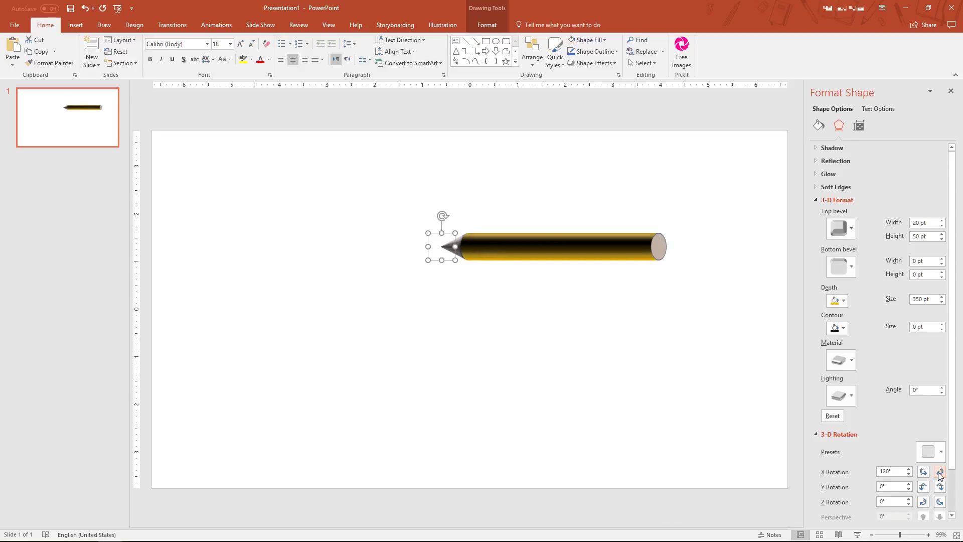
pyautogui.click(939, 472)
pyautogui.click(939, 472)
pyautogui.click(939, 472)
pyautogui.click(939, 473)
pyautogui.click(939, 473)
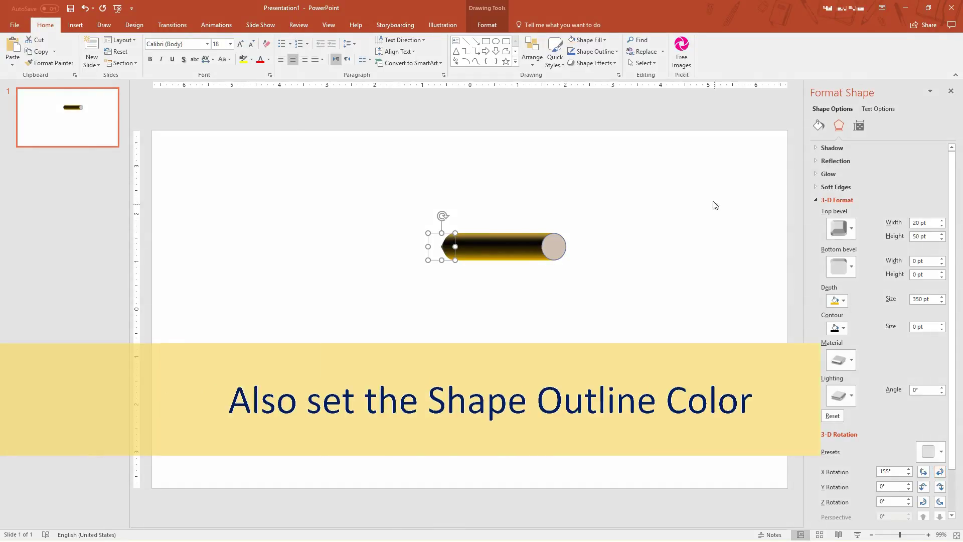
# Give the pencil a gold outline and continue its X rotation up to 200°
pyautogui.click(597, 53)
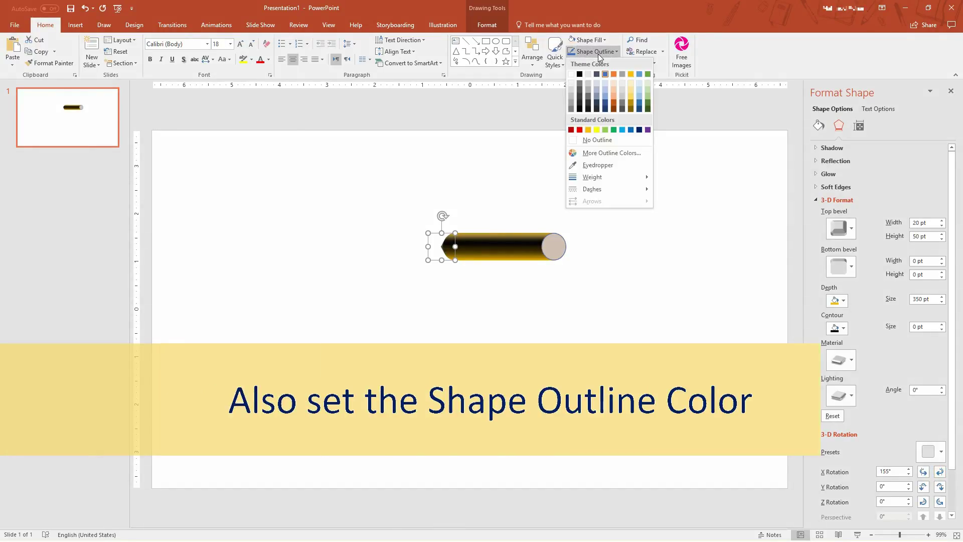
pyautogui.click(630, 72)
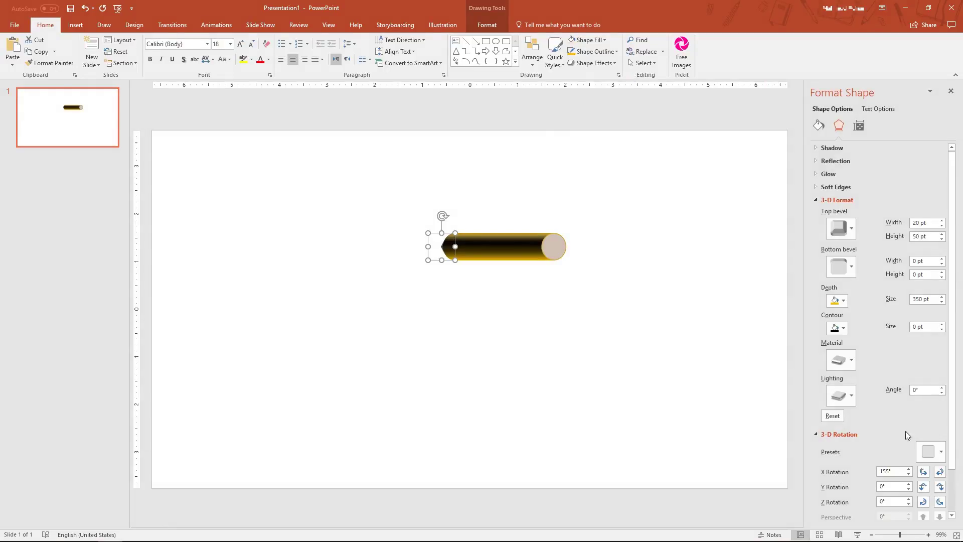
pyautogui.click(939, 472)
pyautogui.click(940, 472)
pyautogui.click(940, 472)
pyautogui.click(940, 471)
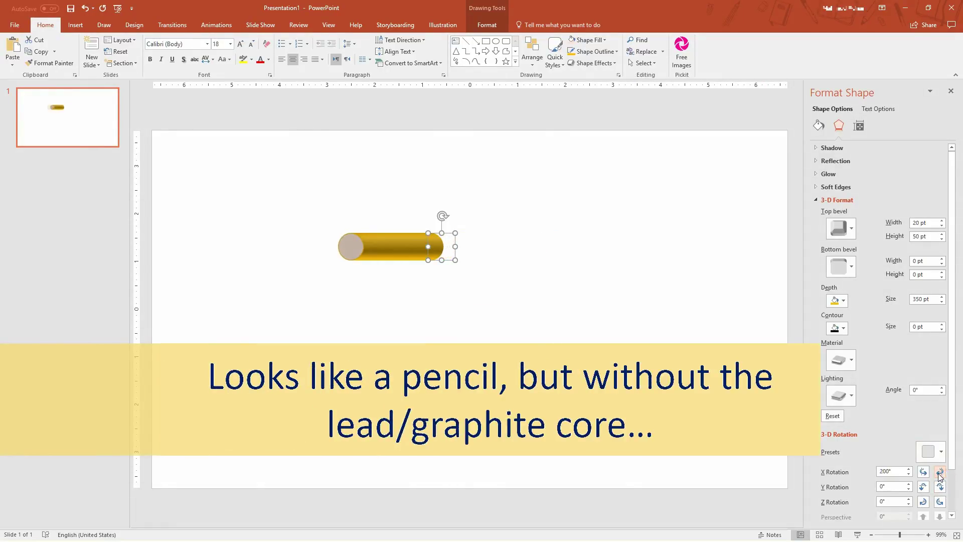
pyautogui.click(940, 472)
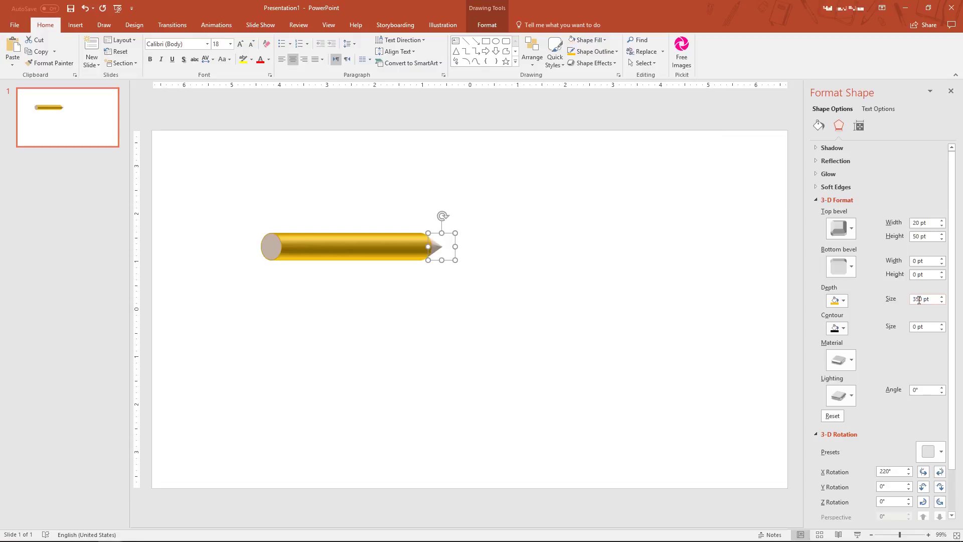
# Clear the 350 pt depth to zero, removing the extruded body
pyautogui.moveTo(918, 299); pyautogui.dragTo(912, 300)
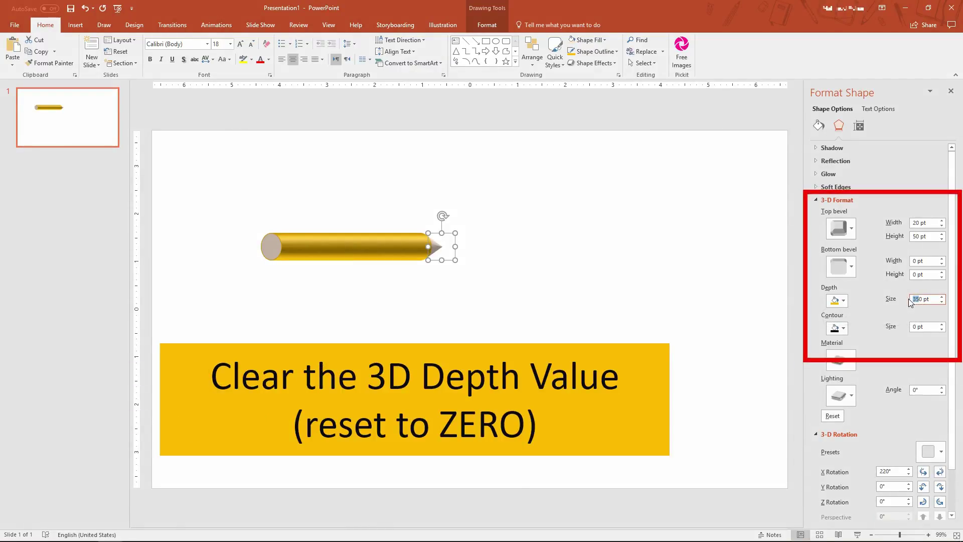
pyautogui.press('BackSpace')
pyautogui.press('Return')
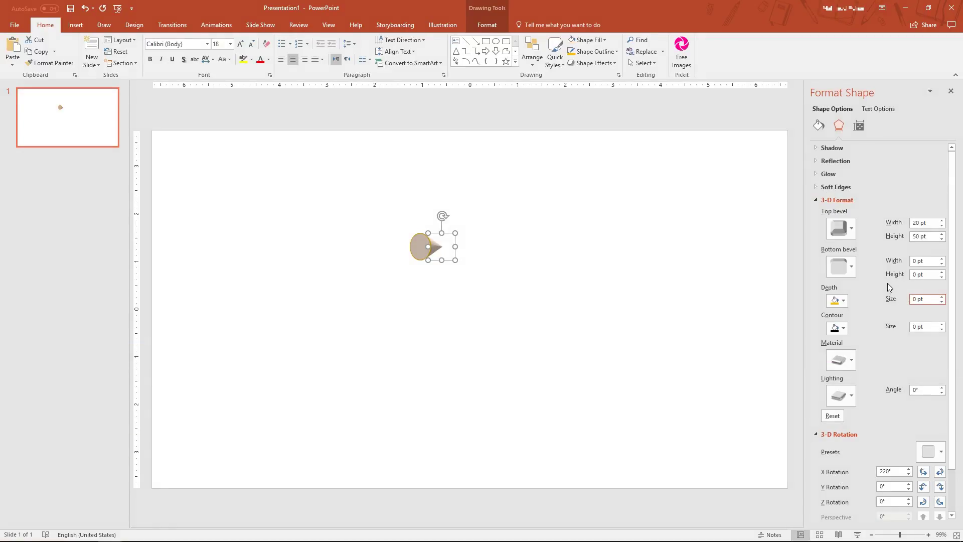
# Apply an Angle bottom bevel with 0 pt width and 350 pt height
pyautogui.click(851, 268)
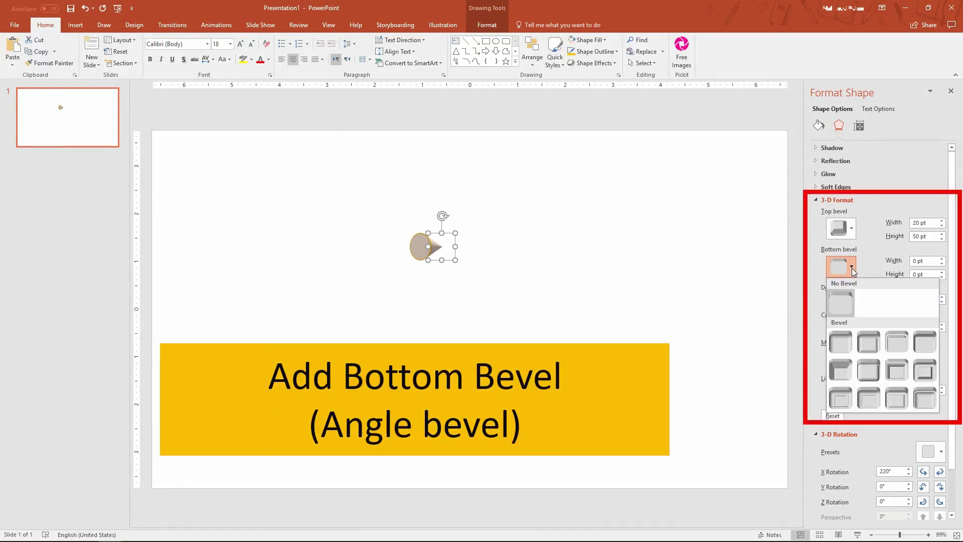
pyautogui.click(840, 369)
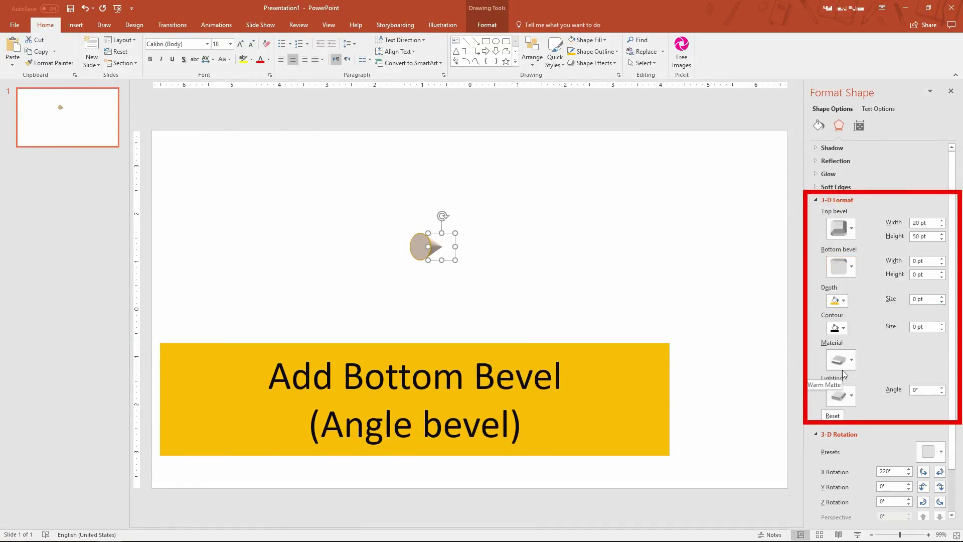
pyautogui.doubleClick(908, 262)
pyautogui.write('0')
pyautogui.press('Return')
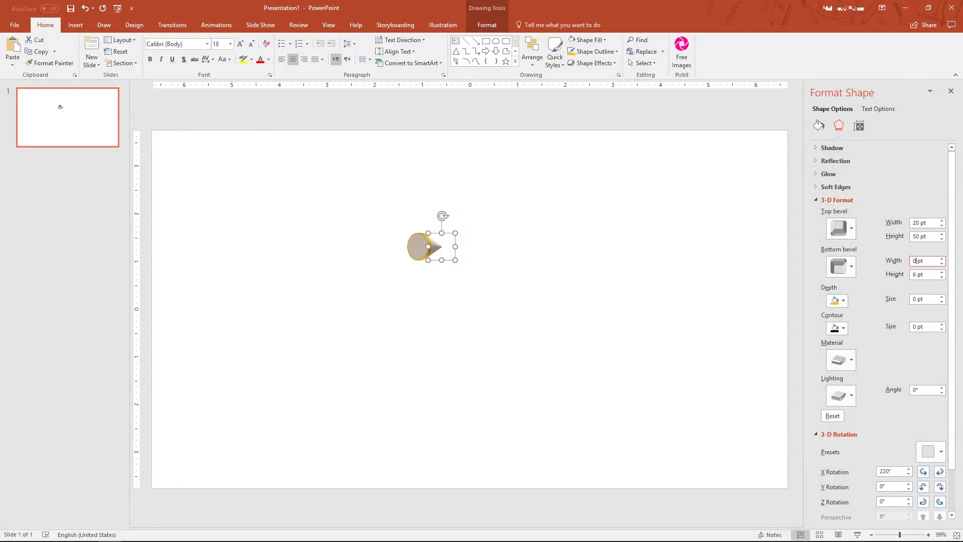
pyautogui.doubleClick(911, 274)
pyautogui.write('35')
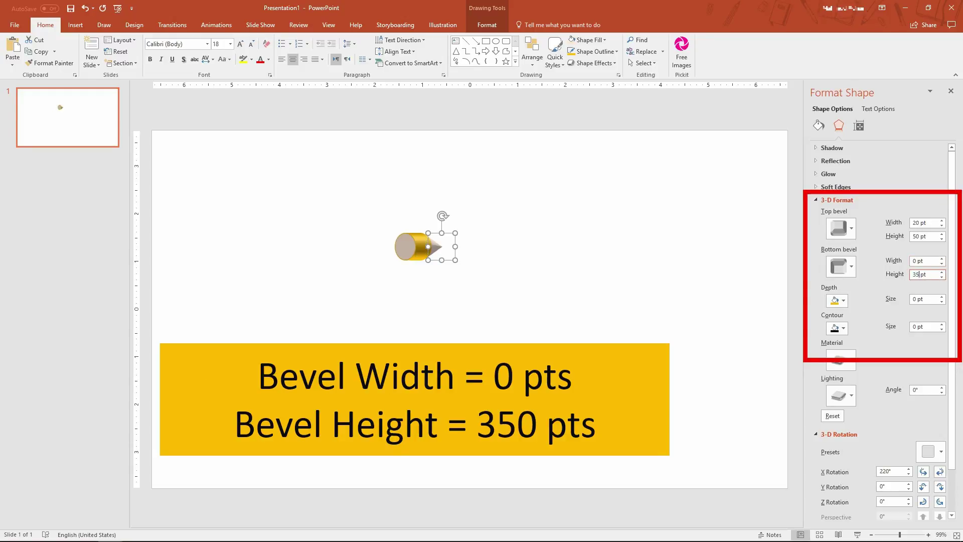
pyautogui.write('0')
pyautogui.press('Return')
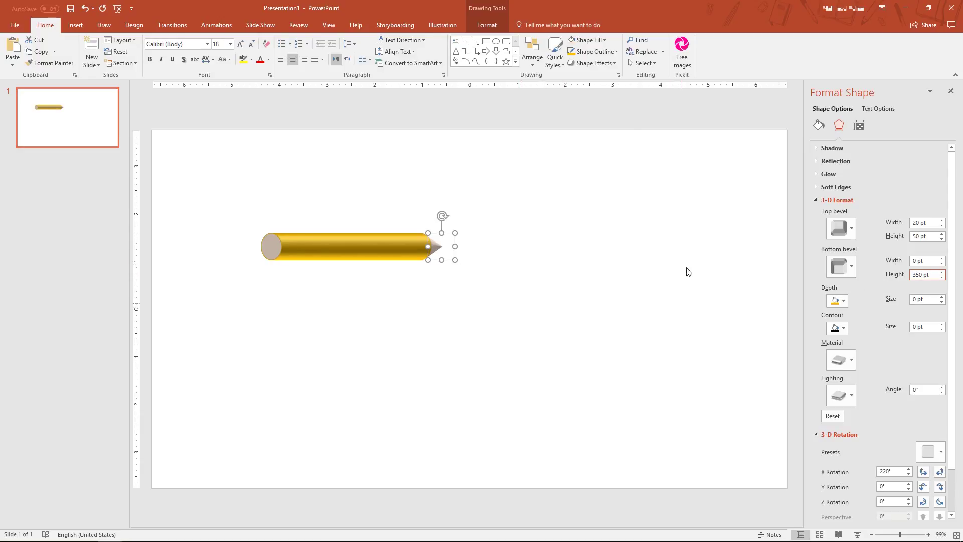
pyautogui.click(594, 53)
# Draw a light peach circle with no outline to the right of the pencil
pyautogui.click(495, 40)
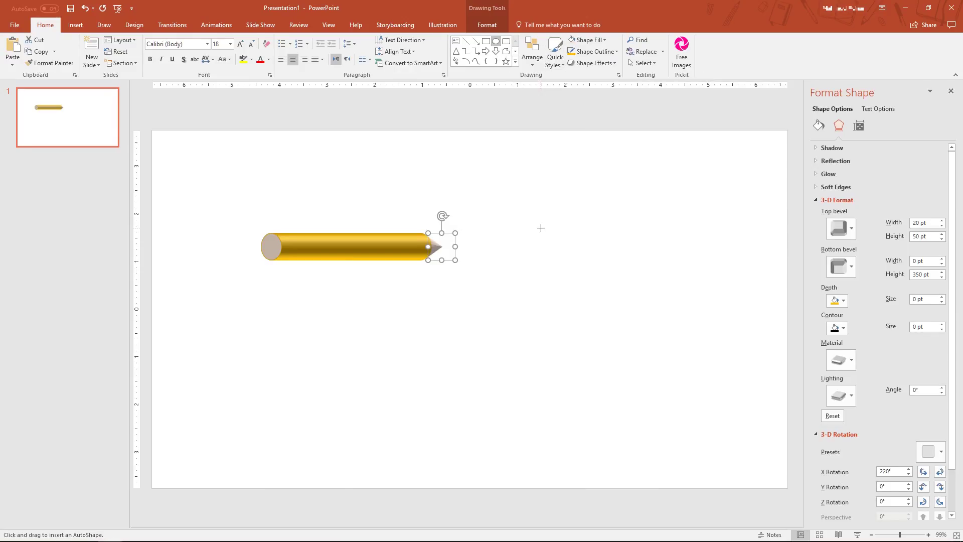
pyautogui.moveTo(541, 228); pyautogui.dragTo(589, 276)
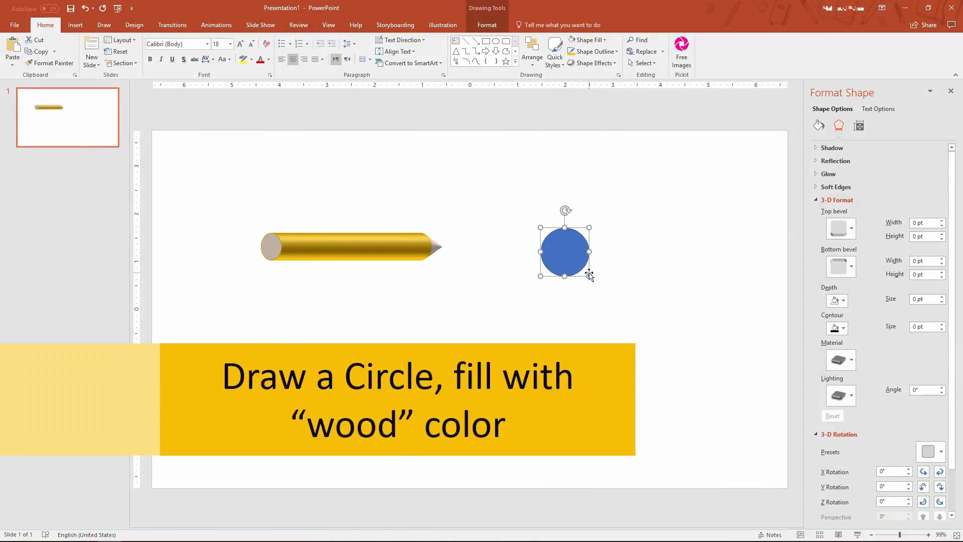
pyautogui.click(595, 55)
pyautogui.click(589, 141)
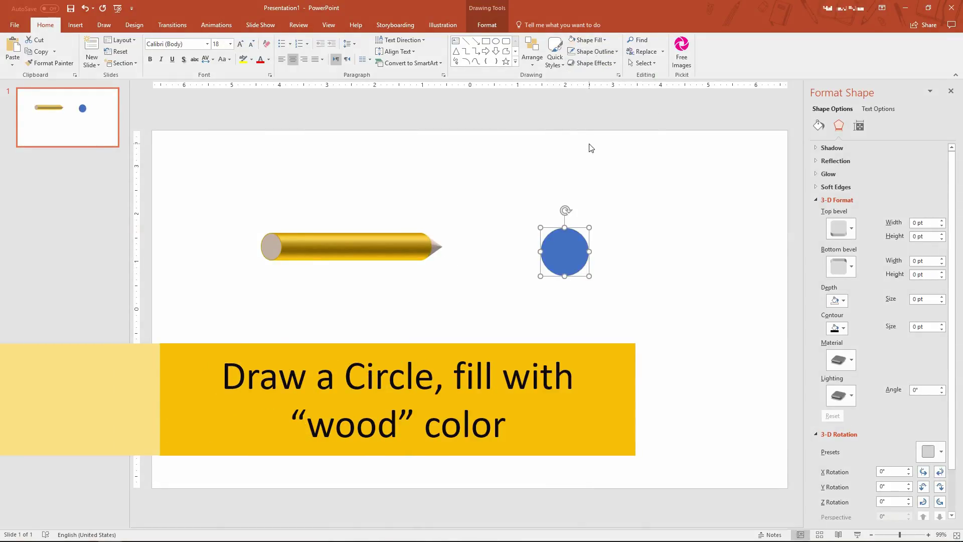
pyautogui.click(570, 41)
pyautogui.moveTo(563, 247)
pyautogui.mouseDown()
pyautogui.moveTo(606, 245)
pyautogui.moveTo(607, 254)
pyautogui.moveTo(570, 251)
pyautogui.moveTo(598, 252)
pyautogui.mouseUp()
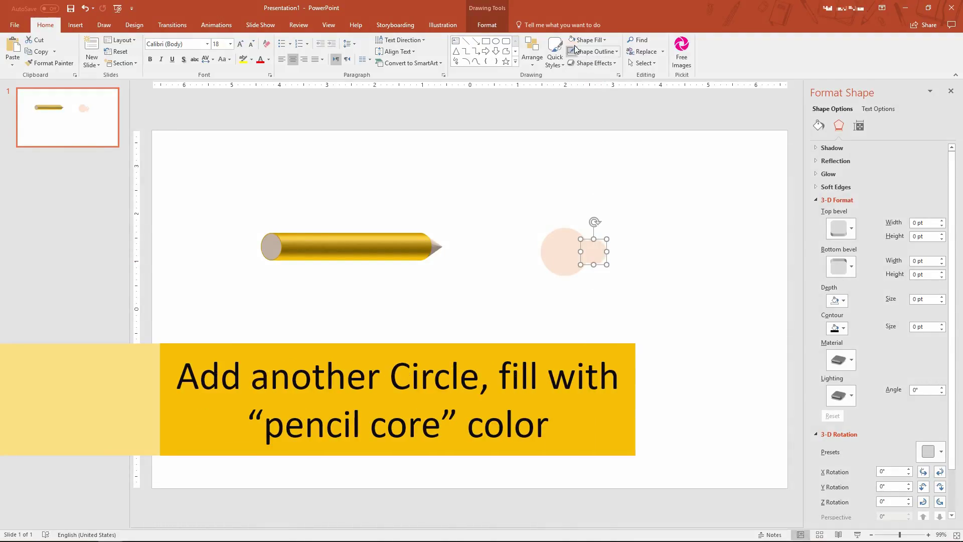
# Make the smaller circle gold with no outline and move it inside the peach circle
pyautogui.click(587, 44)
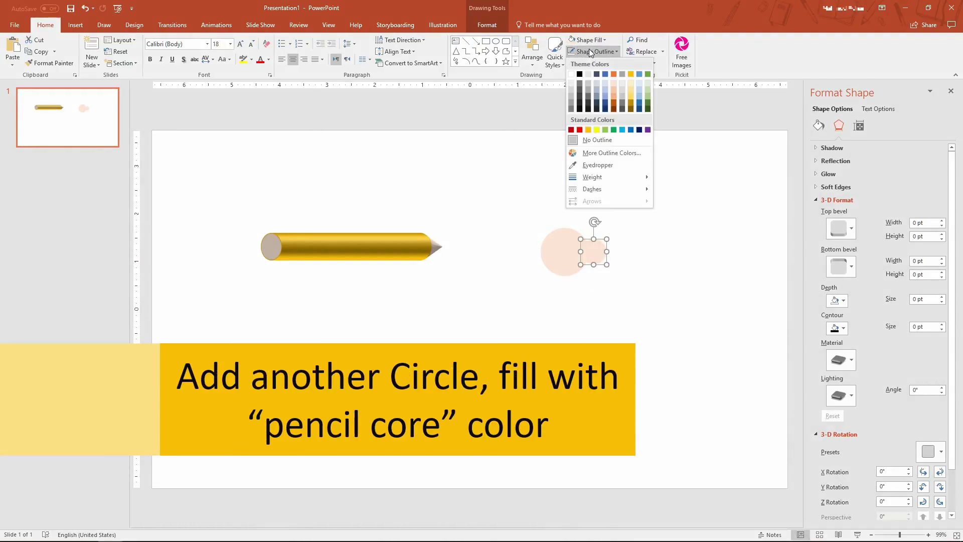
pyautogui.click(588, 44)
pyautogui.click(590, 45)
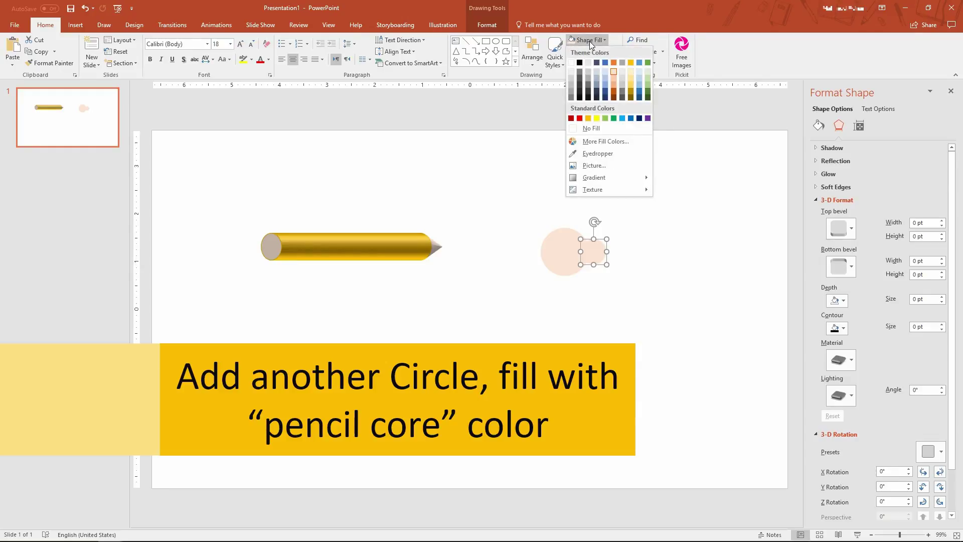
pyautogui.click(631, 63)
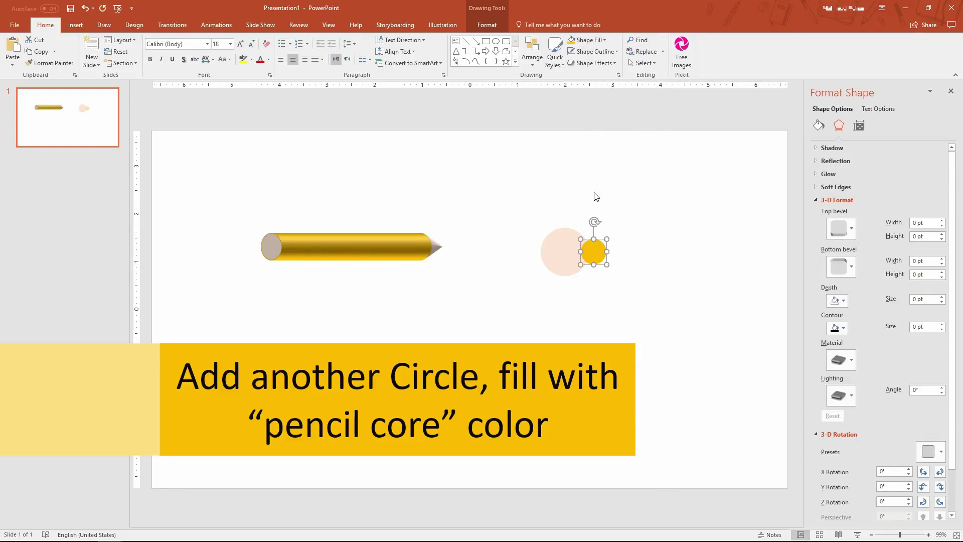
pyautogui.click(596, 248)
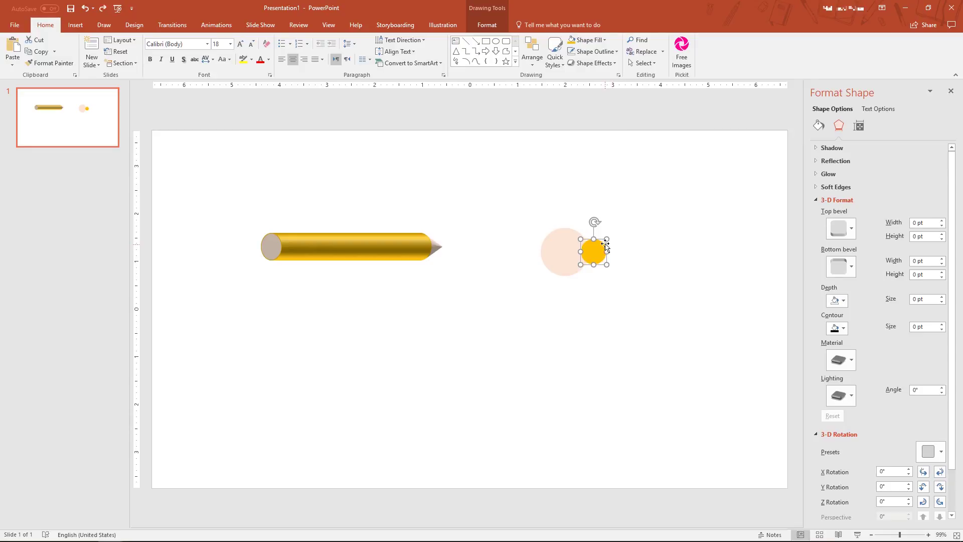
pyautogui.moveTo(597, 253); pyautogui.dragTo(573, 249)
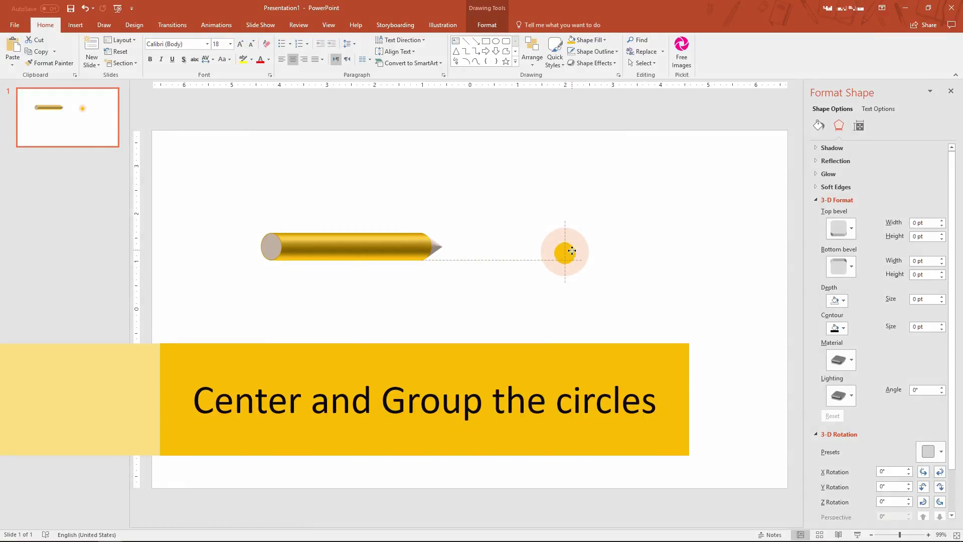
# Centre the gold circle in the peach circle and group the two circles
pyautogui.moveTo(572, 249); pyautogui.dragTo(571, 250)
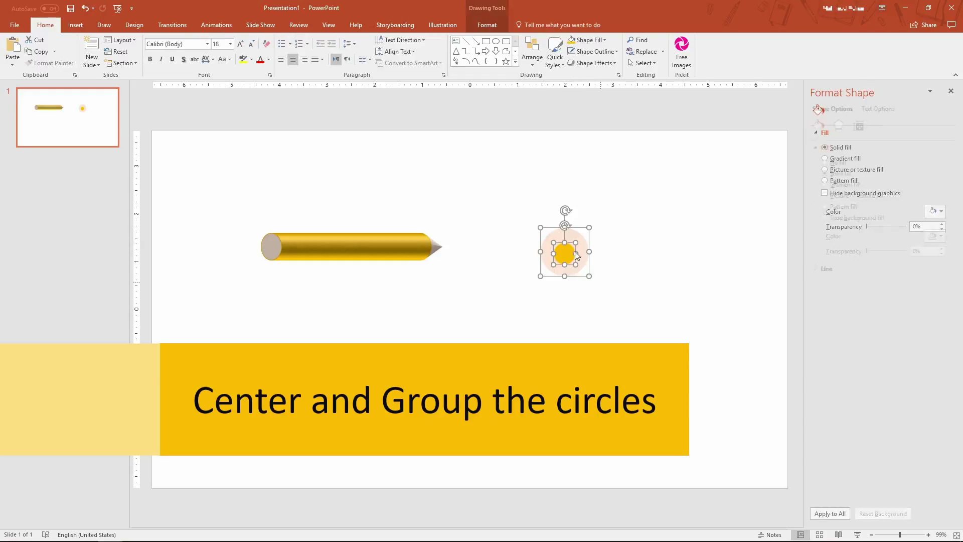
pyautogui.click(575, 198)
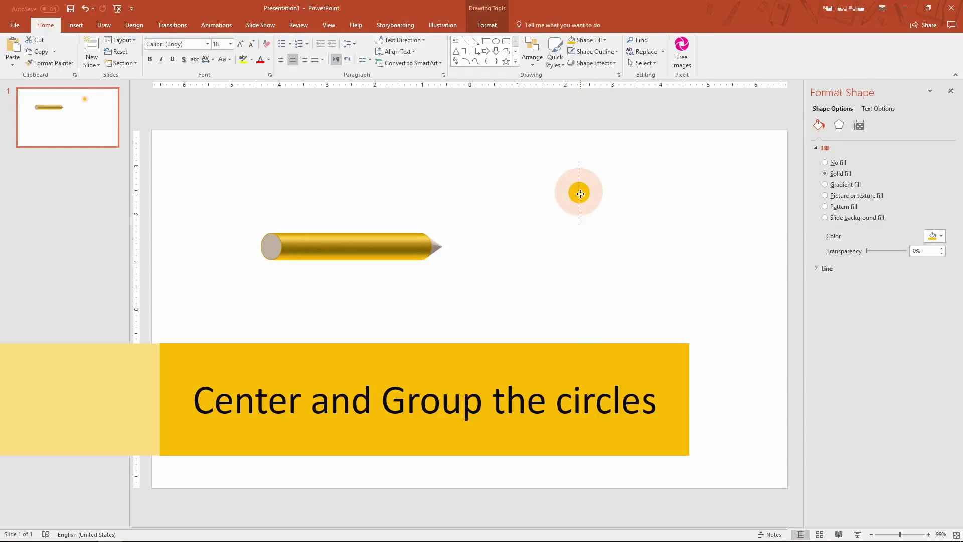
pyautogui.click(549, 160)
pyautogui.moveTo(535, 154); pyautogui.dragTo(637, 251)
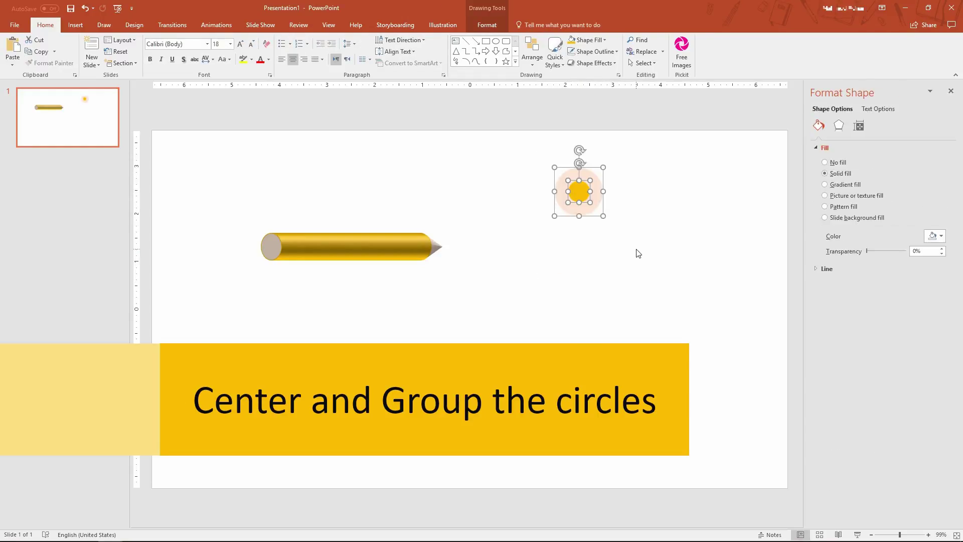
pyautogui.rightClick(602, 195)
pyautogui.click(697, 254)
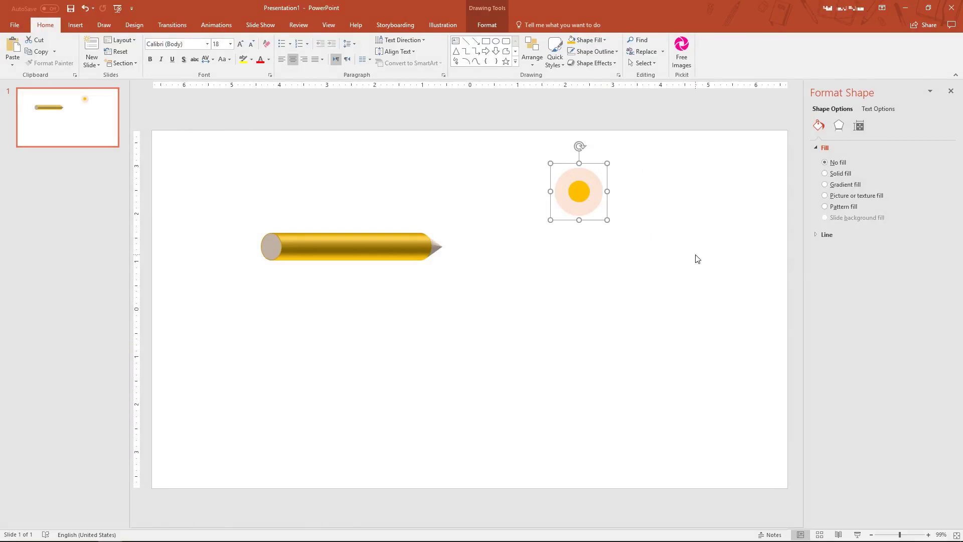
# Paste the circle group as a picture and copy that picture to the clipboard
pyautogui.rightClick(604, 195)
pyautogui.click(631, 215)
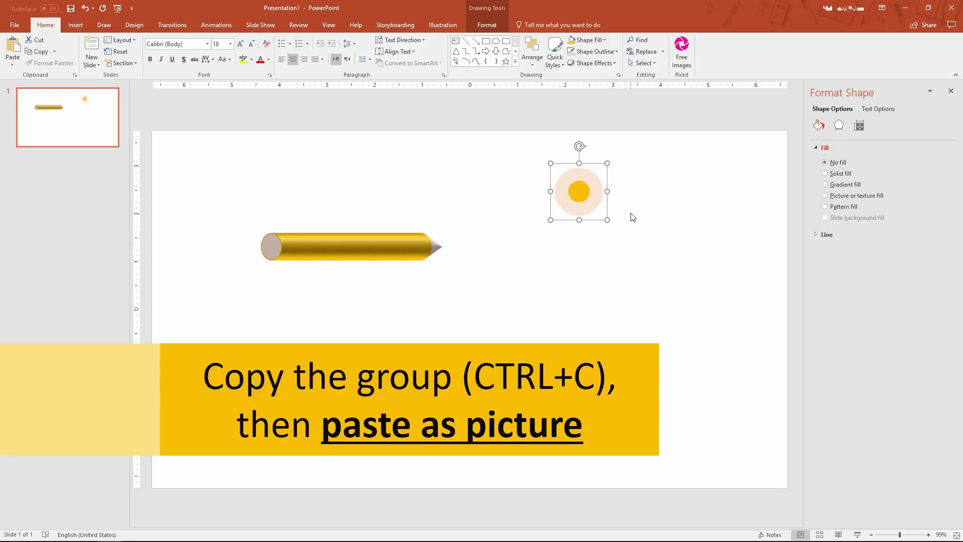
pyautogui.rightClick(640, 181)
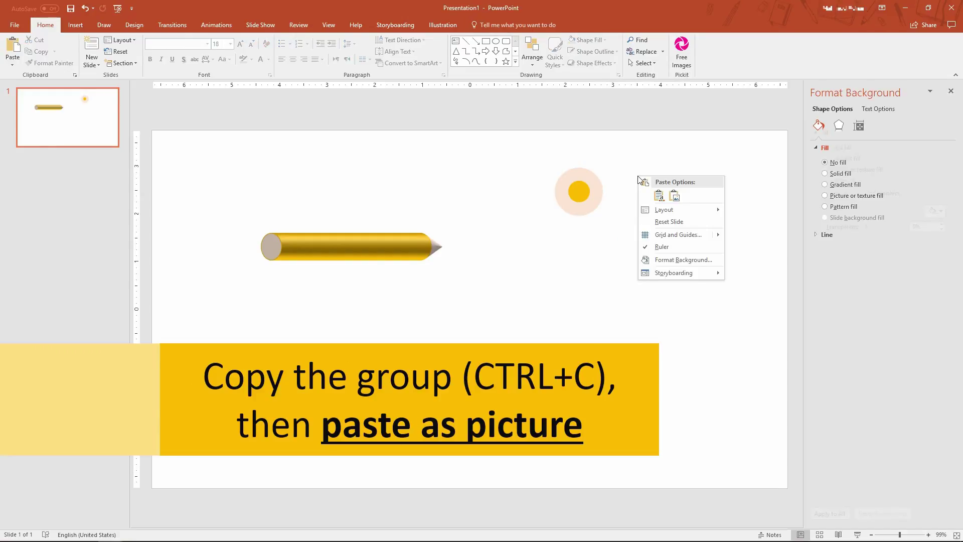
pyautogui.click(674, 195)
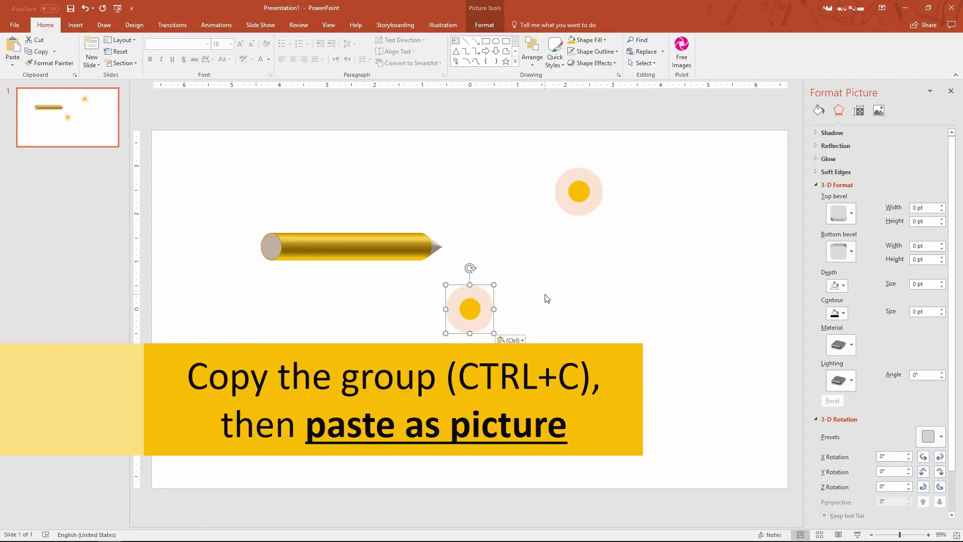
pyautogui.click(387, 250)
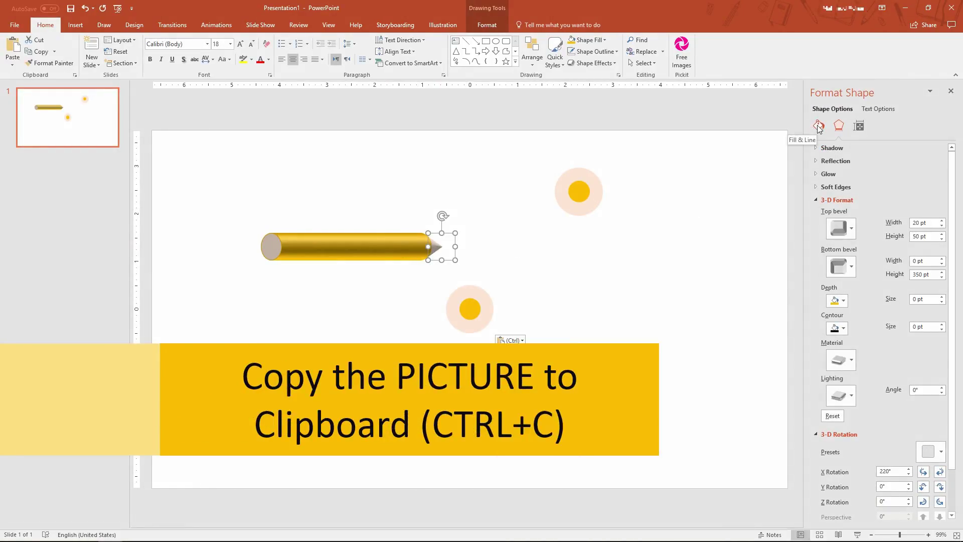
pyautogui.click(471, 308)
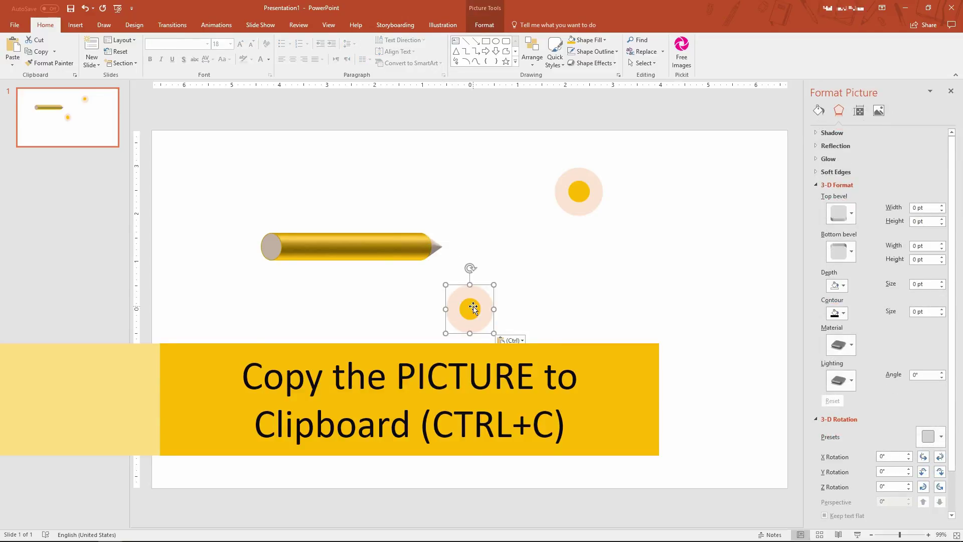
pyautogui.rightClick(472, 308)
pyautogui.click(500, 326)
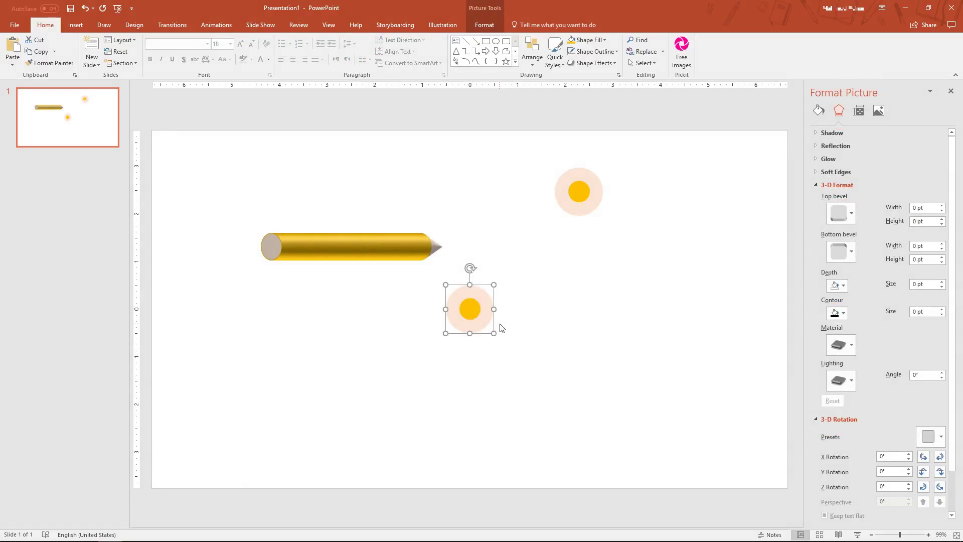
# Fill the pencil with the copied circle picture using picture or texture fill
pyautogui.click(435, 248)
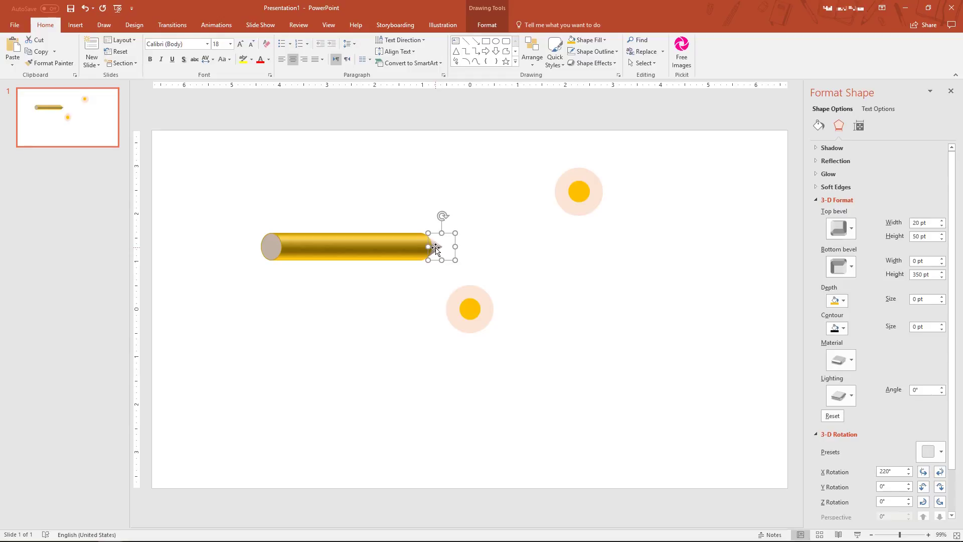
pyautogui.click(817, 125)
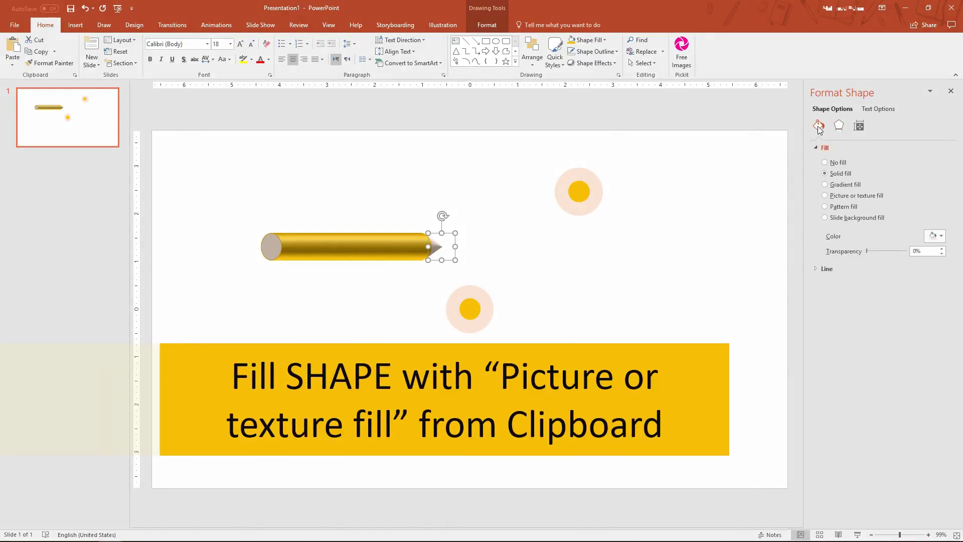
pyautogui.click(841, 198)
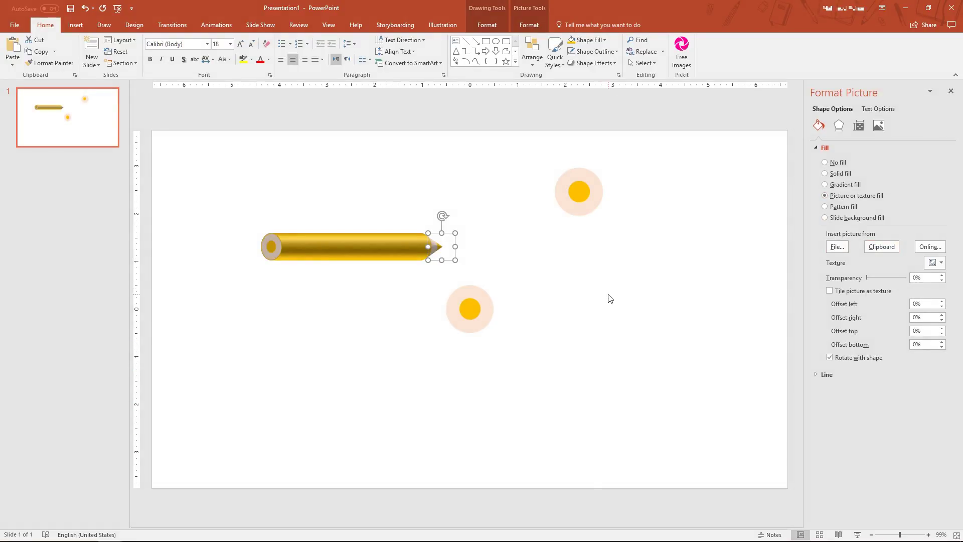
# Tilt the pencil to about 316° X and 10° Y rotation and move it toward centre
pyautogui.click(838, 126)
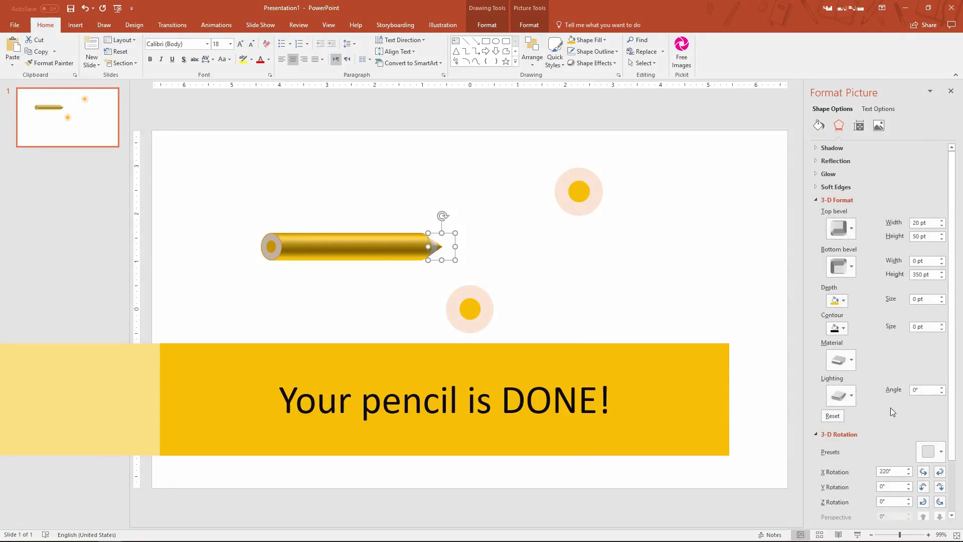
pyautogui.click(939, 471)
pyautogui.click(940, 473)
pyautogui.click(940, 473)
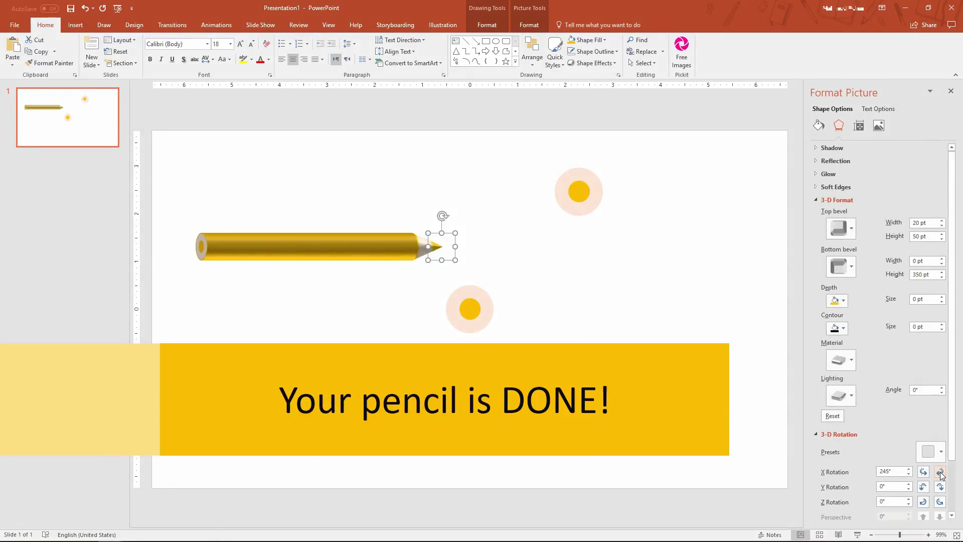
pyautogui.click(939, 473)
pyautogui.click(939, 472)
pyautogui.click(940, 473)
pyautogui.click(939, 473)
pyautogui.click(940, 473)
pyautogui.click(939, 473)
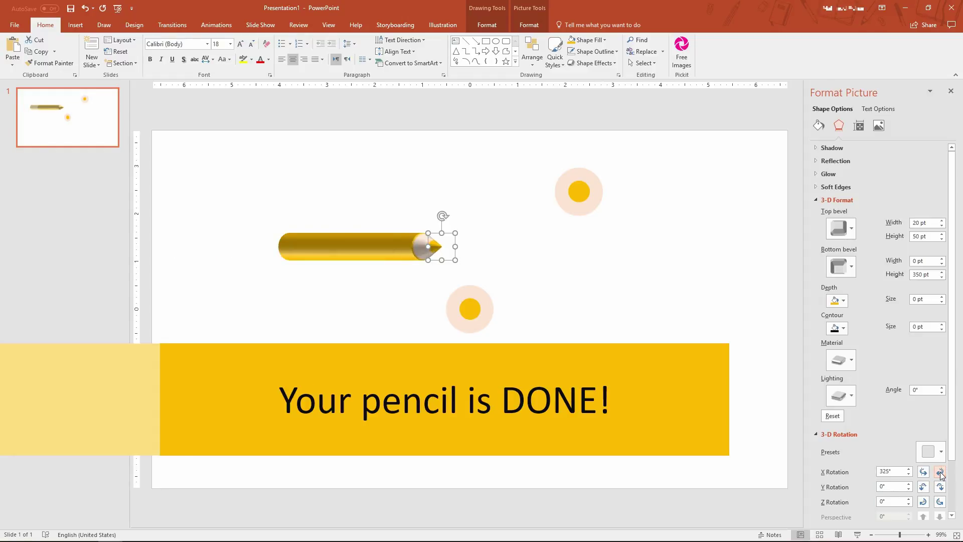
pyautogui.click(940, 473)
pyautogui.click(922, 487)
pyautogui.click(923, 487)
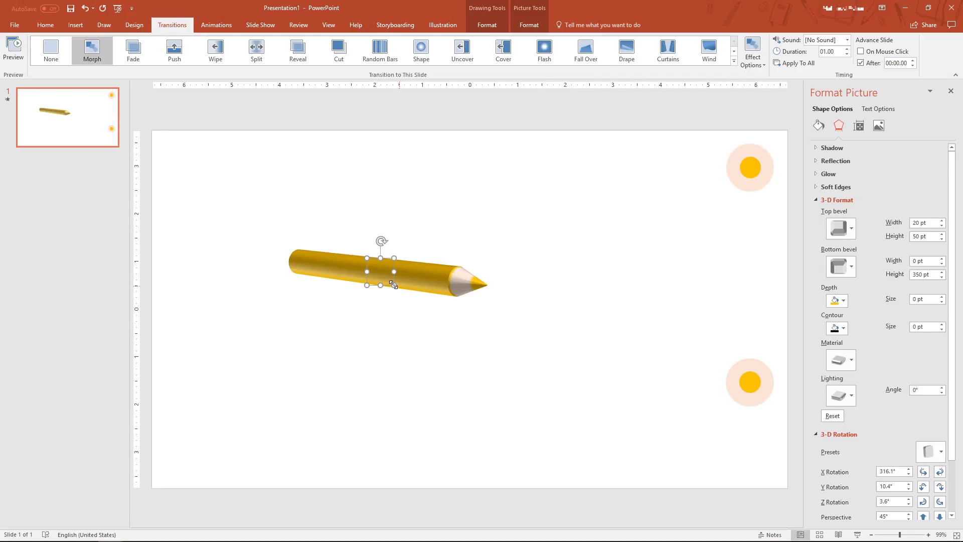
pyautogui.moveTo(382, 276); pyautogui.dragTo(472, 300)
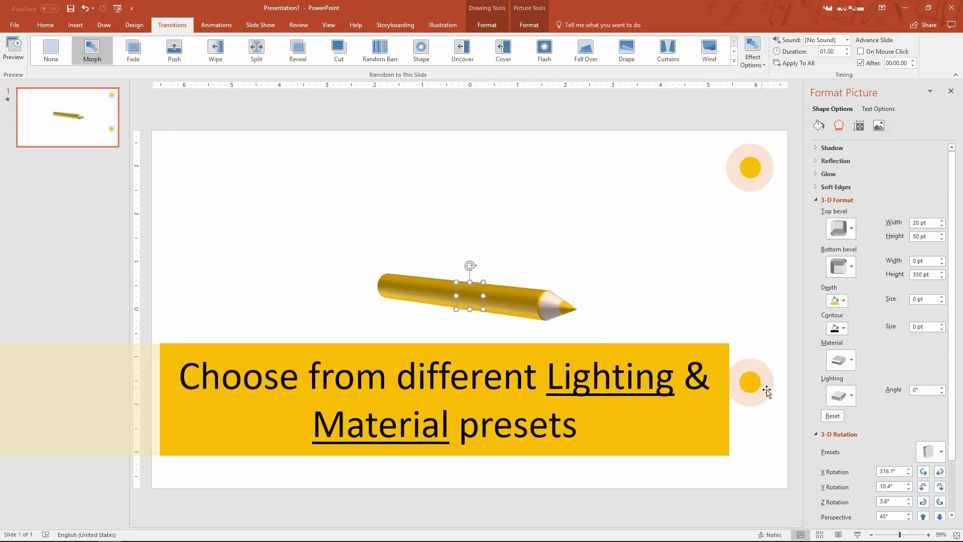
# Try a darker material and several lighting presets, settling on Flat lighting
pyautogui.click(853, 361)
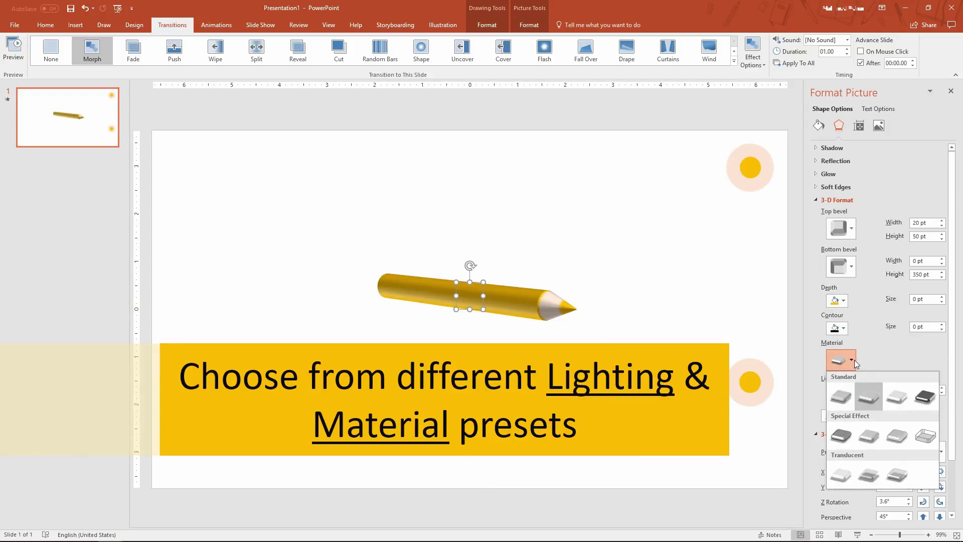
pyautogui.click(841, 396)
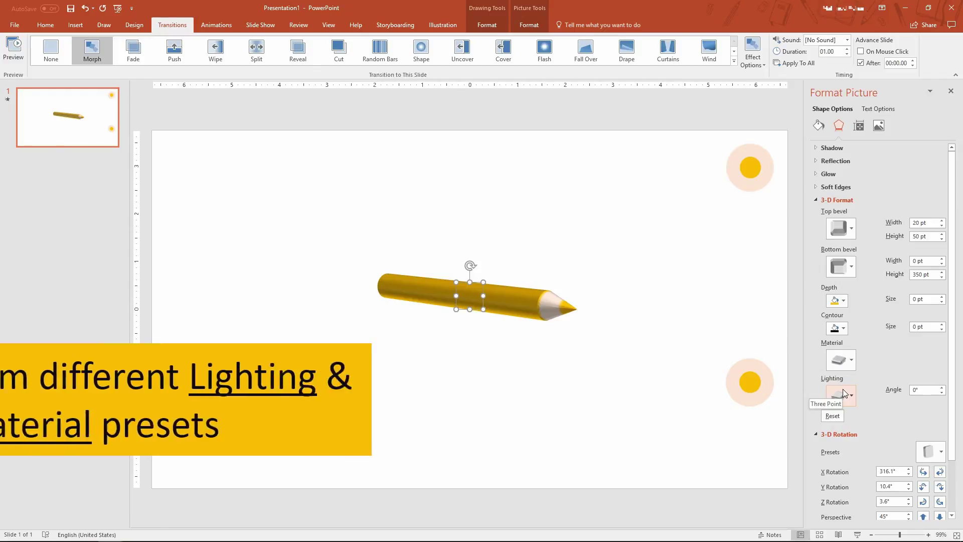
pyautogui.click(851, 396)
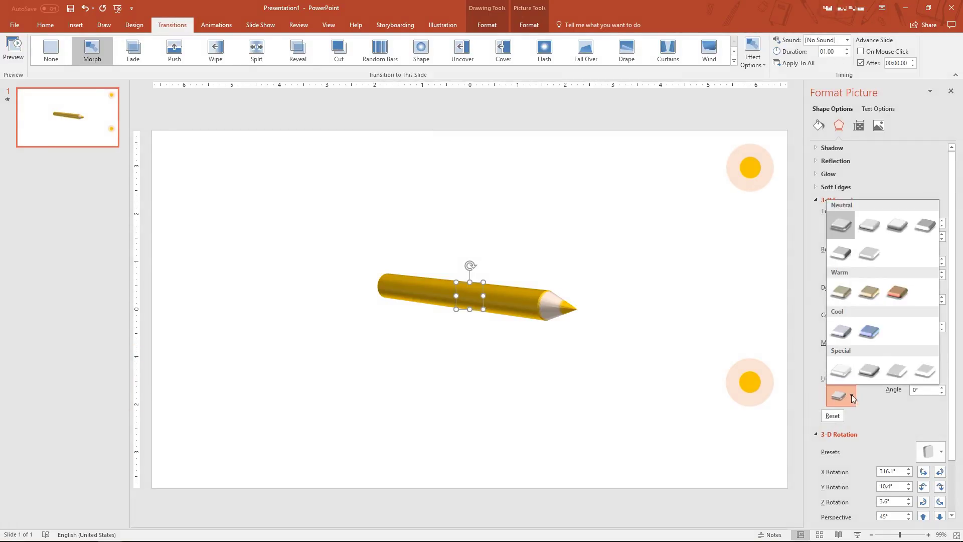
pyautogui.click(868, 226)
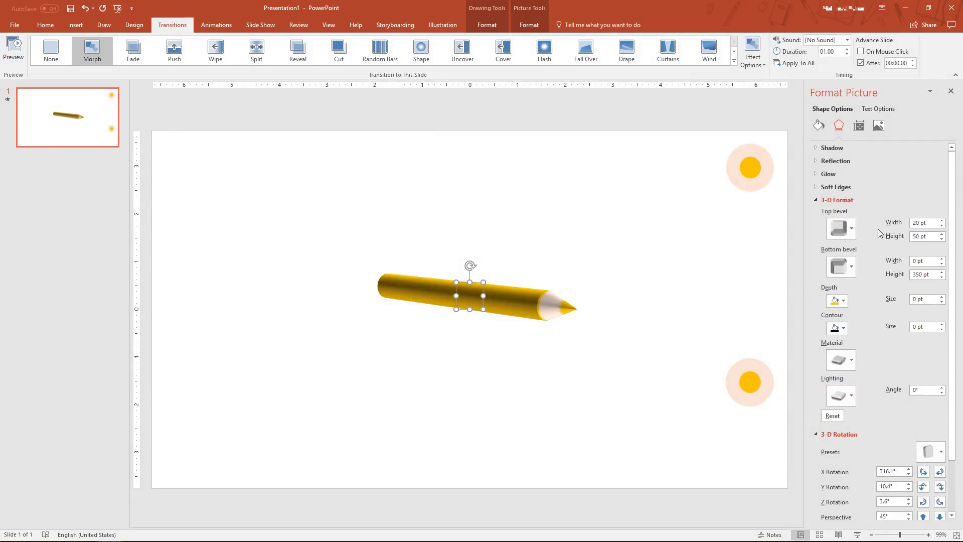
pyautogui.click(846, 397)
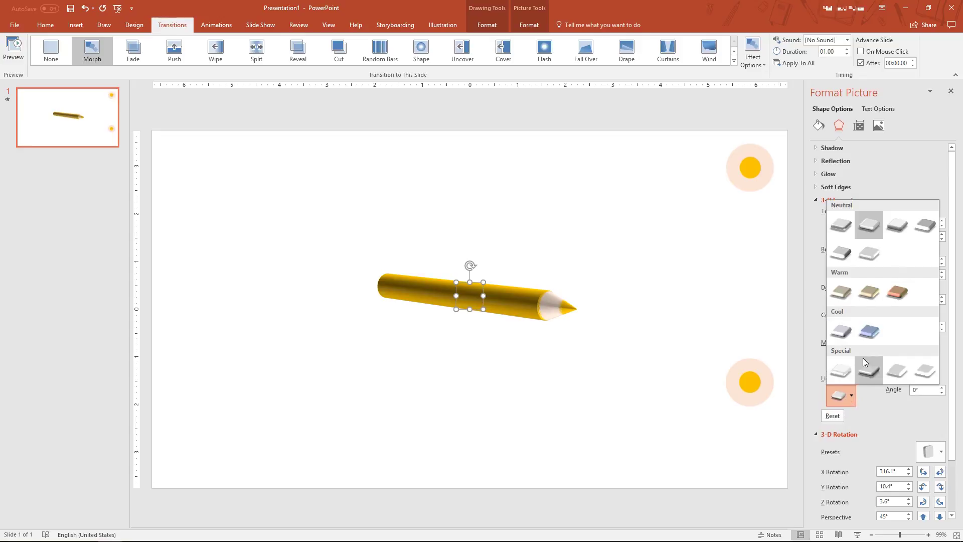
pyautogui.click(904, 234)
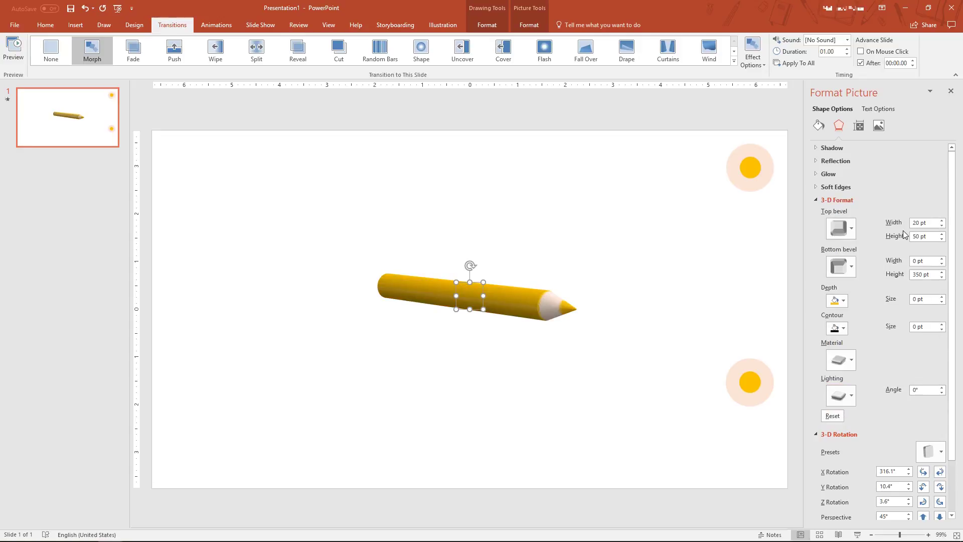
pyautogui.click(847, 396)
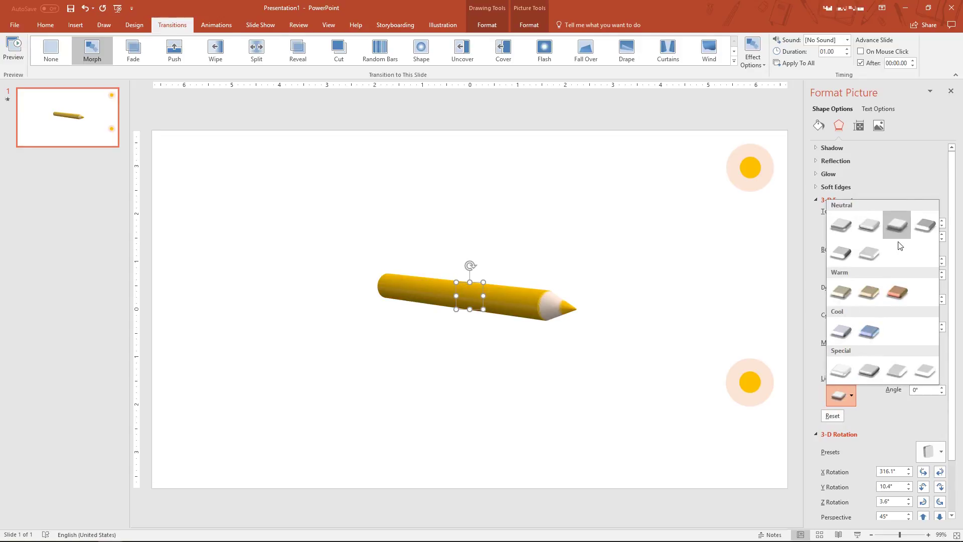
pyautogui.click(850, 257)
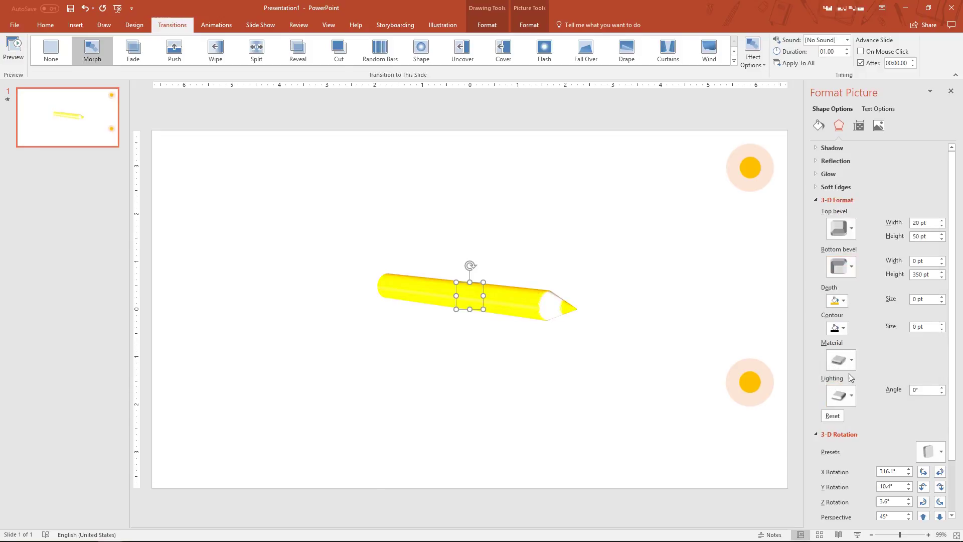
pyautogui.click(850, 391)
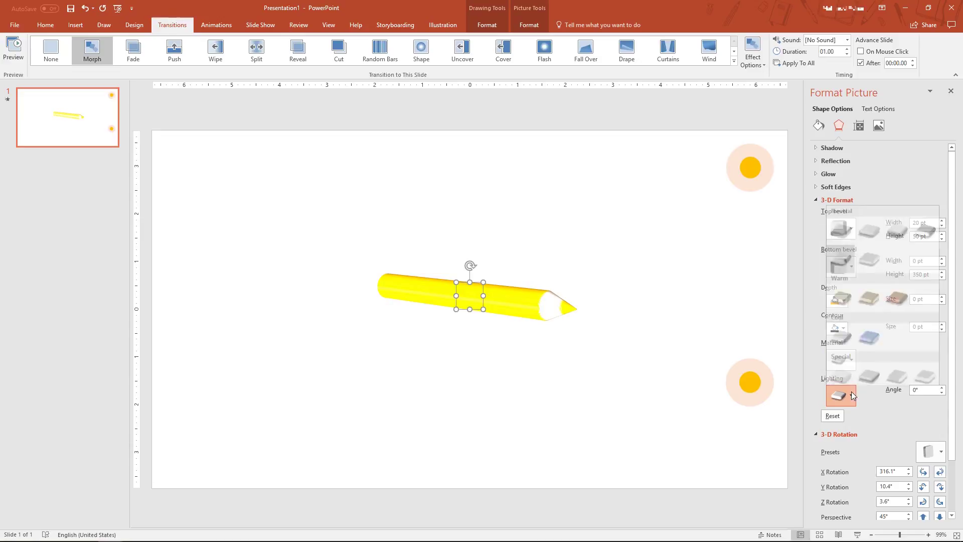
pyautogui.click(875, 260)
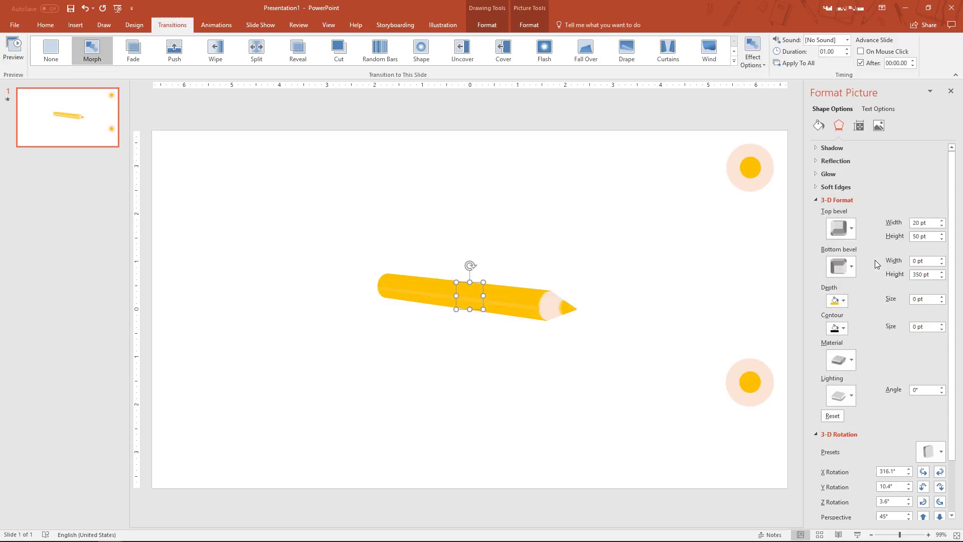
pyautogui.click(849, 397)
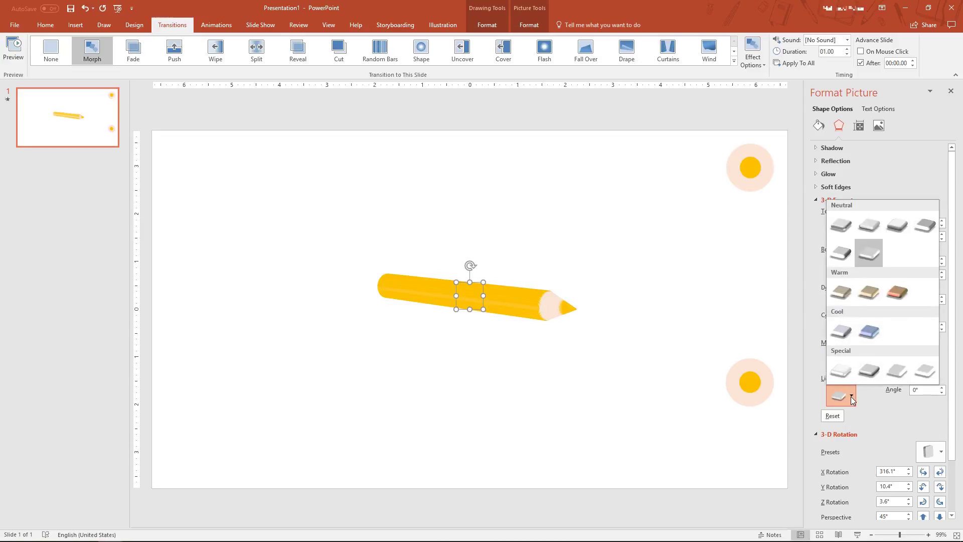
pyautogui.click(850, 374)
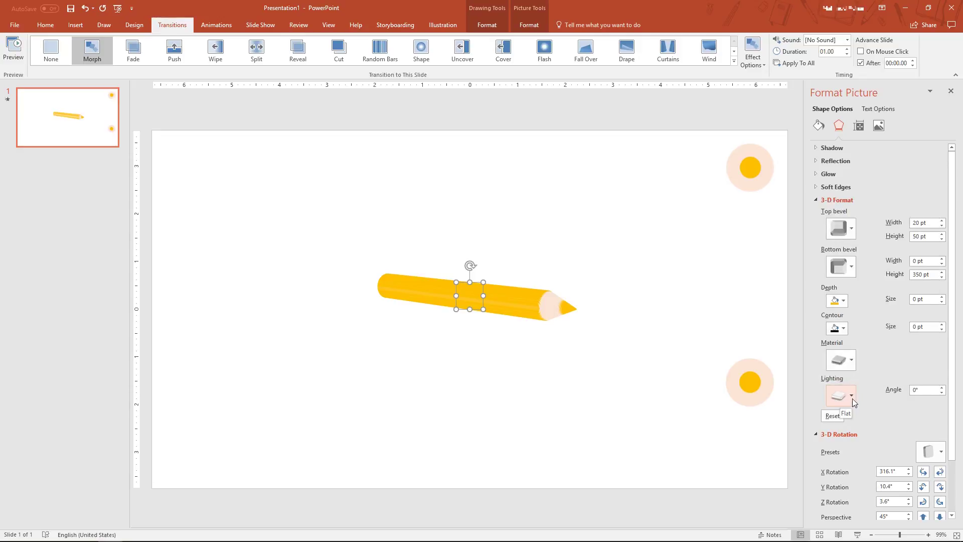
# Try Warm Matte and Flat materials, finishing with the Dark Edge material
pyautogui.click(852, 365)
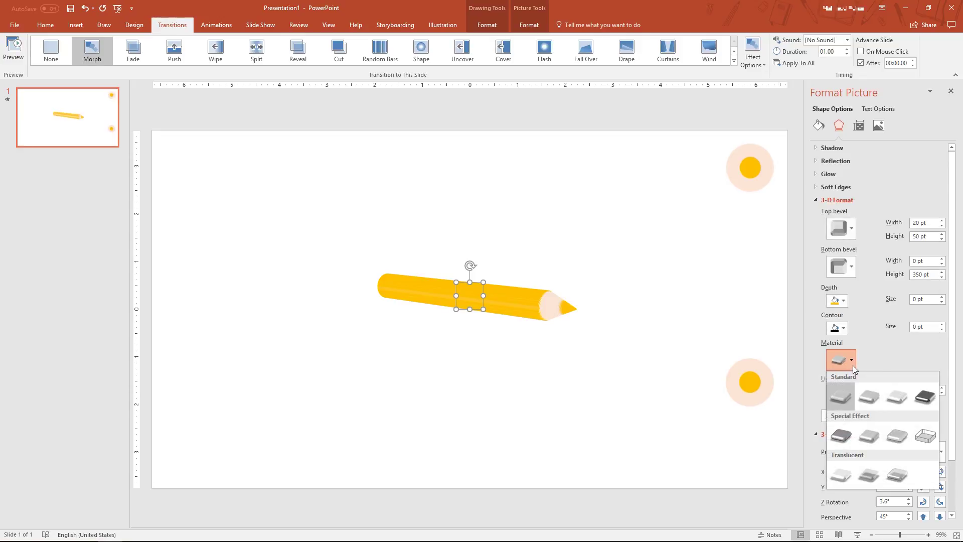
pyautogui.click(871, 393)
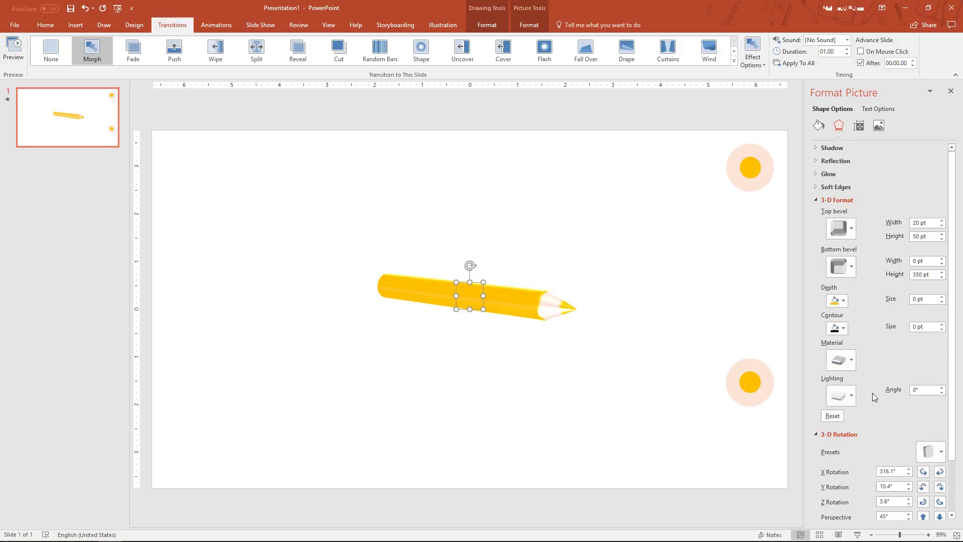
pyautogui.click(851, 361)
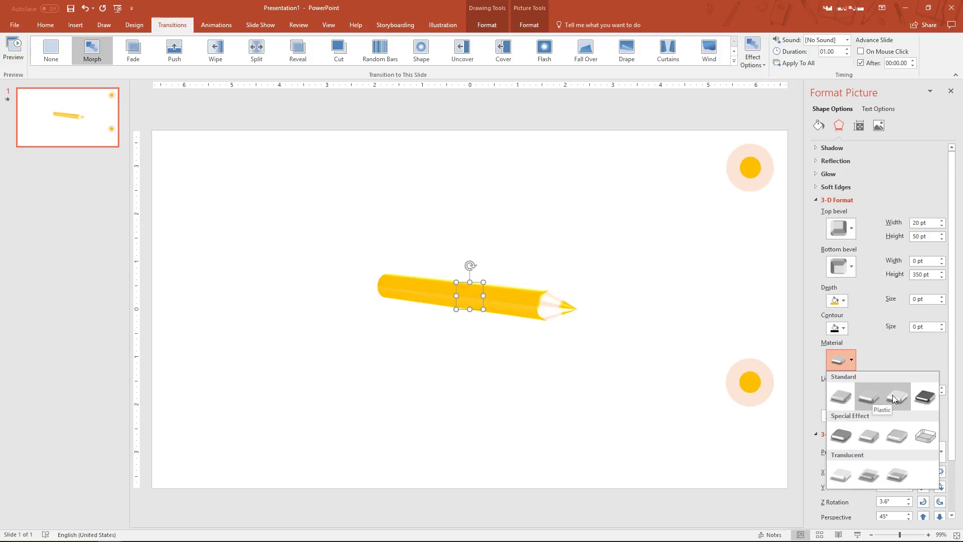
pyautogui.click(898, 425)
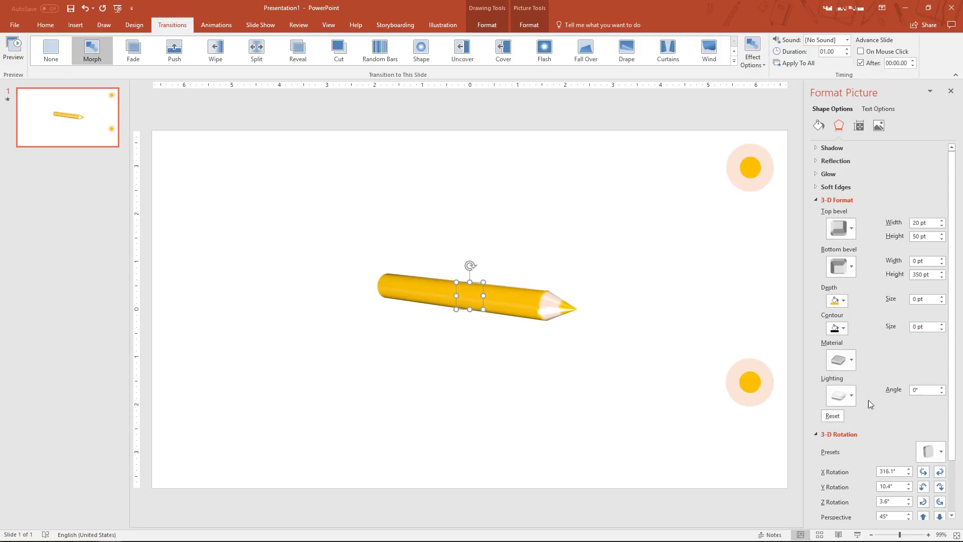
pyautogui.click(848, 364)
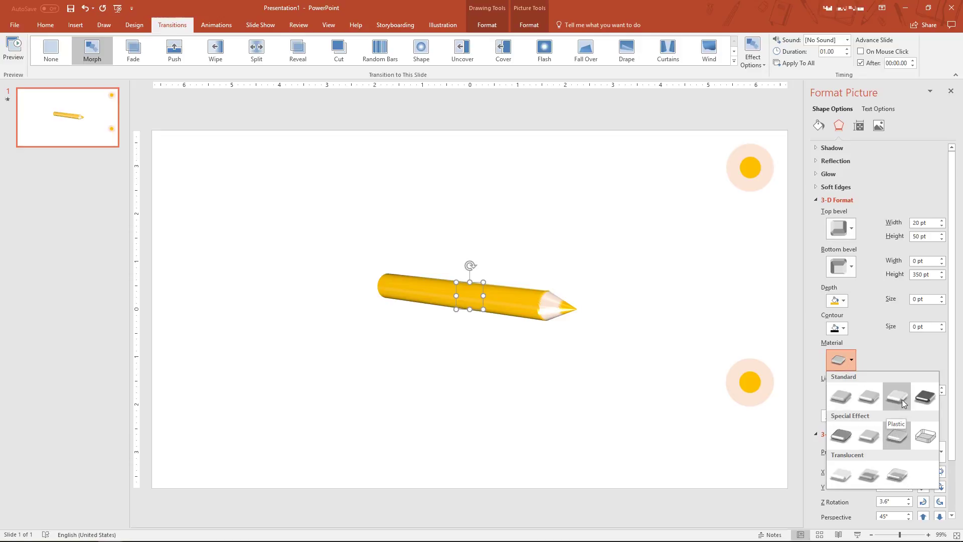
pyautogui.click(849, 428)
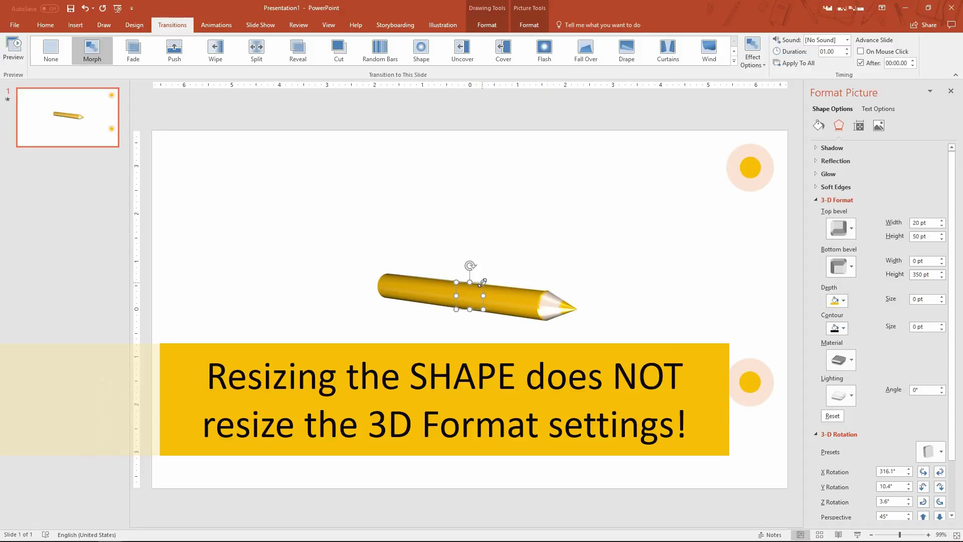
# Resize the pencil and set its top bevel to 100 pt height and 50 pt width
pyautogui.moveTo(482, 281); pyautogui.dragTo(504, 261)
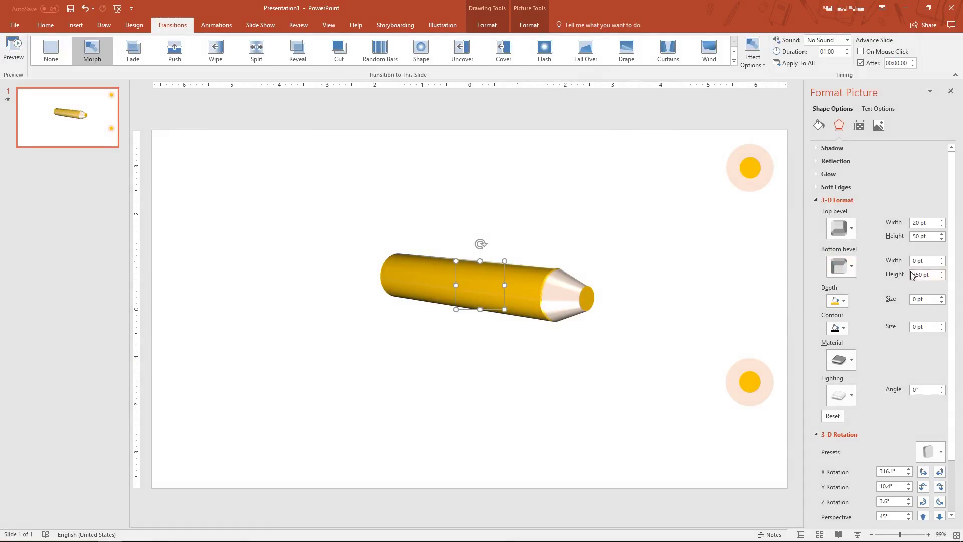
pyautogui.doubleClick(917, 235)
pyautogui.write('100')
pyautogui.press('Return')
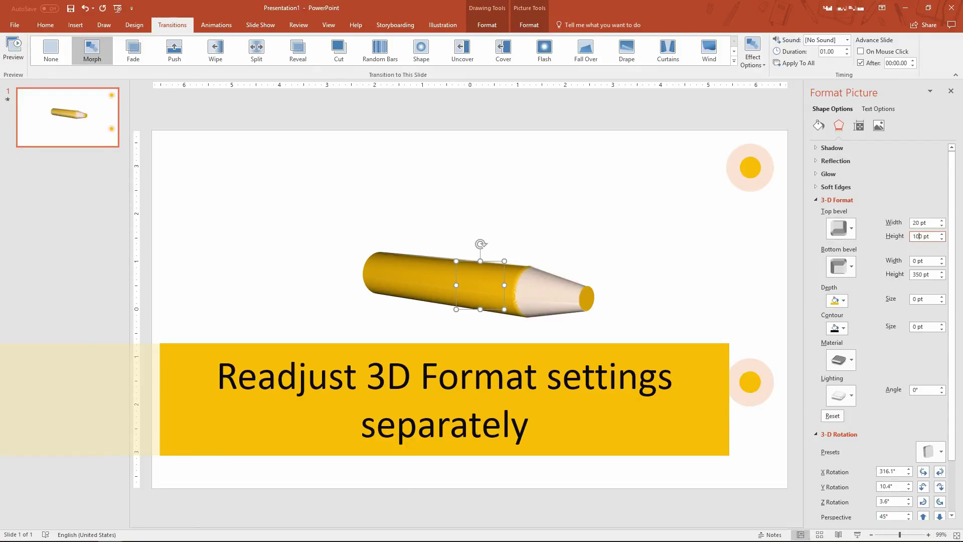
pyautogui.doubleClick(909, 223)
pyautogui.write('50')
pyautogui.press('Return')
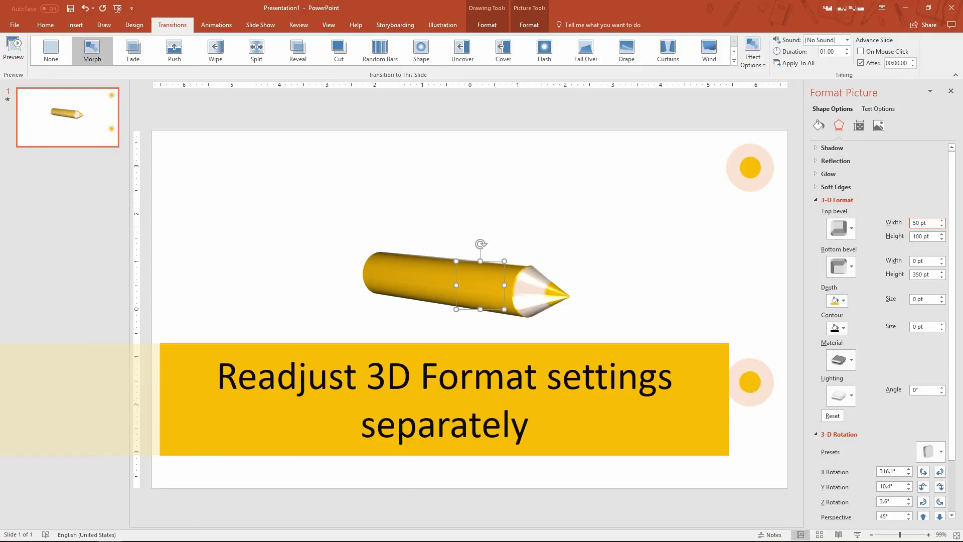
# Rotate the pencil on X until it lies lengthwise at 75.2°
pyautogui.click(940, 471)
pyautogui.click(939, 474)
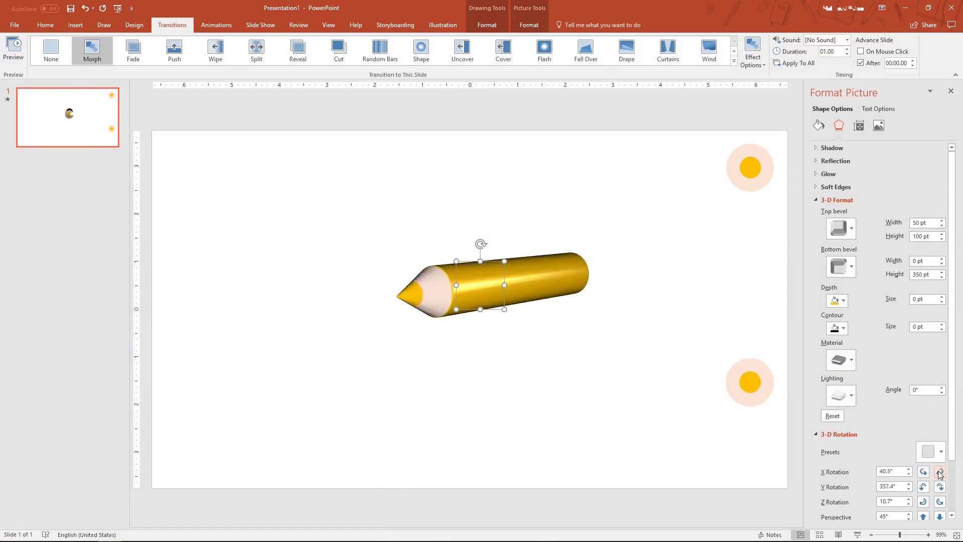
pyautogui.click(841, 360)
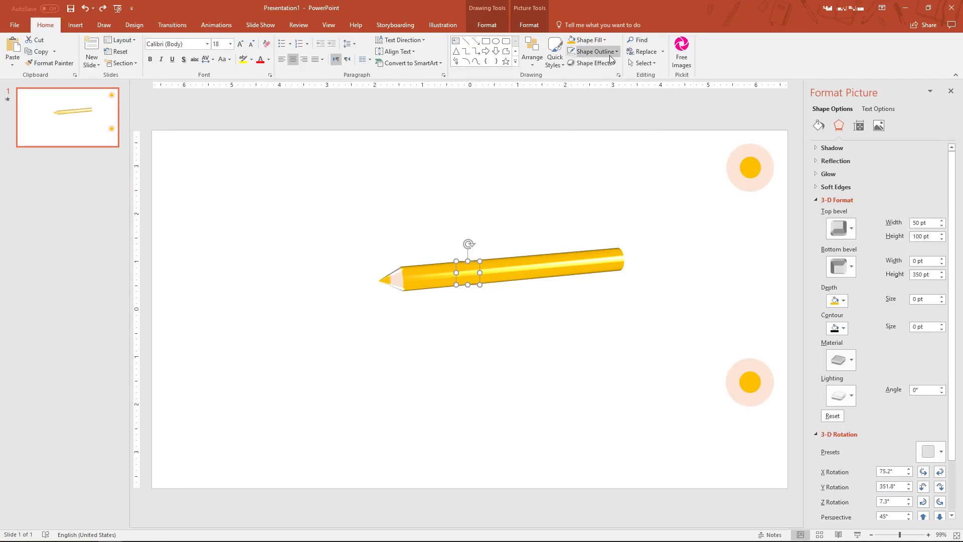
# Give the pencil body a purple outline
pyautogui.click(594, 51)
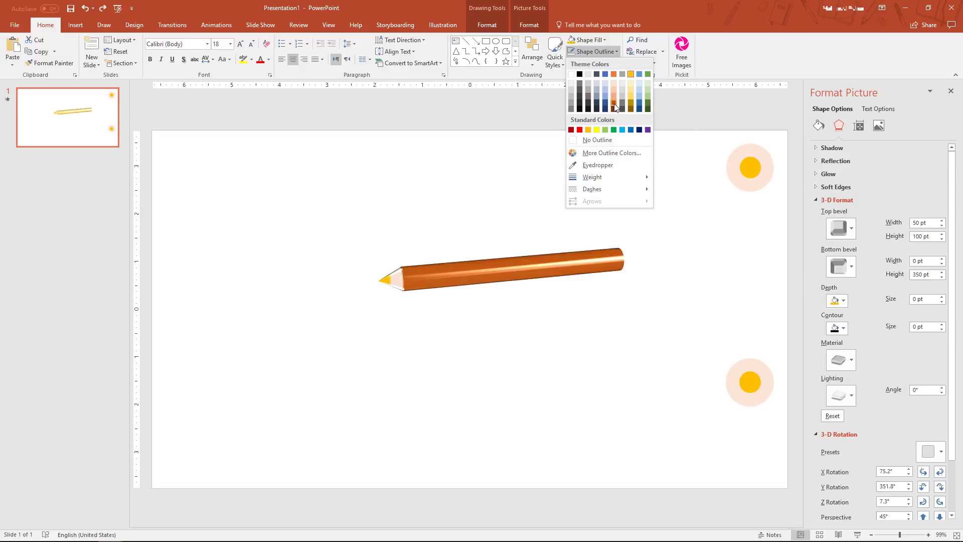
pyautogui.click(648, 129)
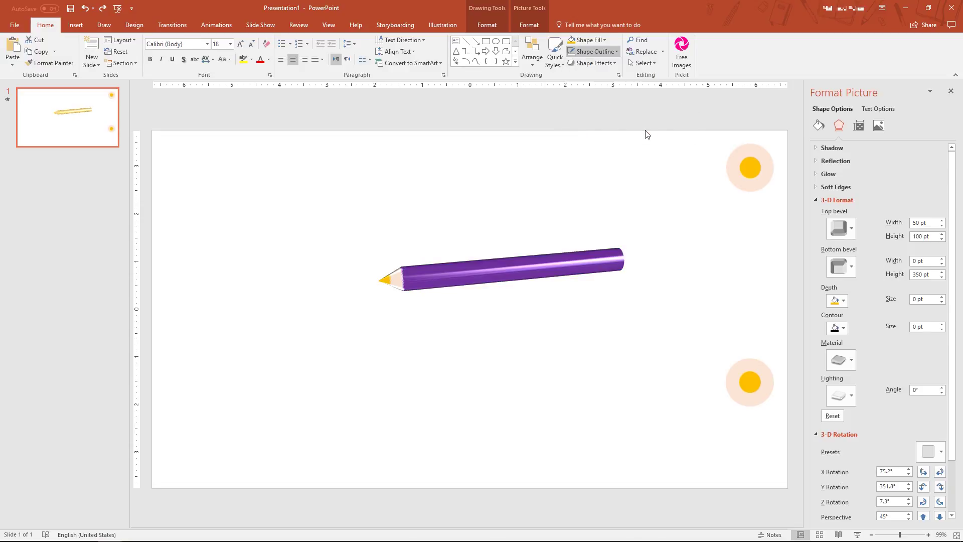
pyautogui.click(749, 169)
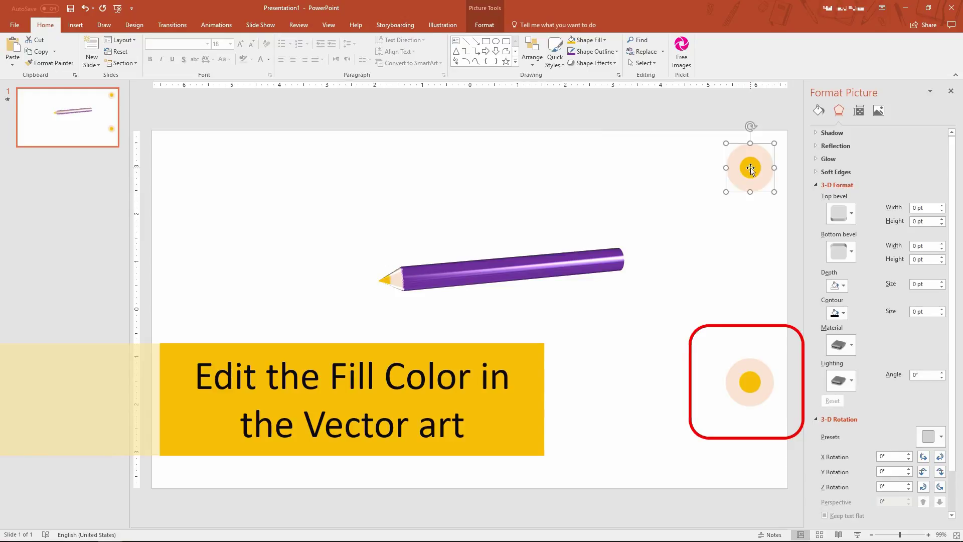
# Fill the inner circle of the lower-right circle group with purple, then select the whole group
pyautogui.click(749, 383)
pyautogui.click(750, 383)
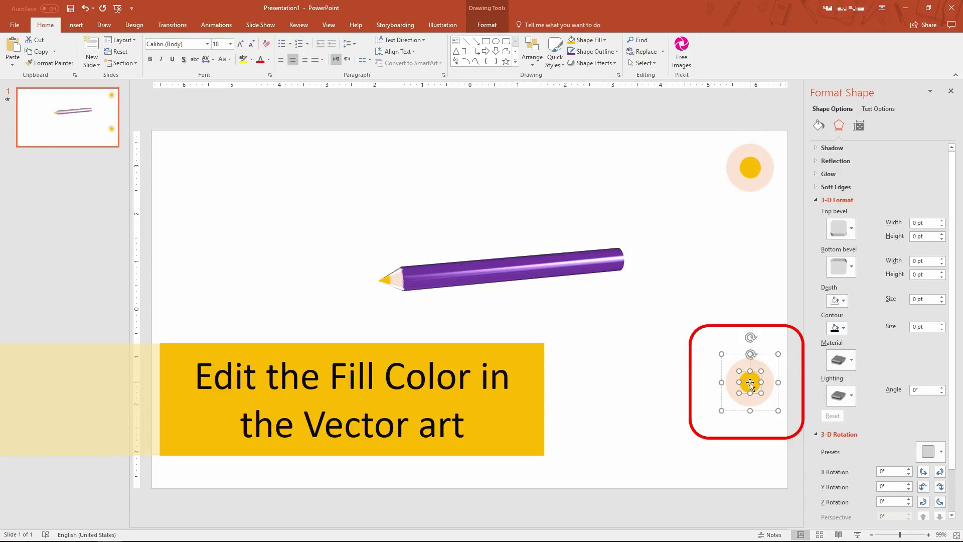
pyautogui.click(588, 41)
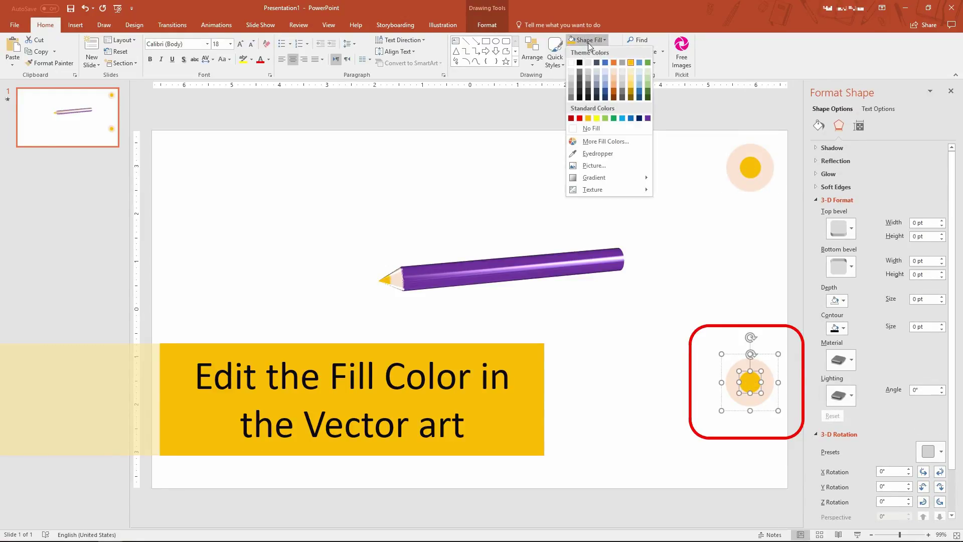
pyautogui.click(646, 119)
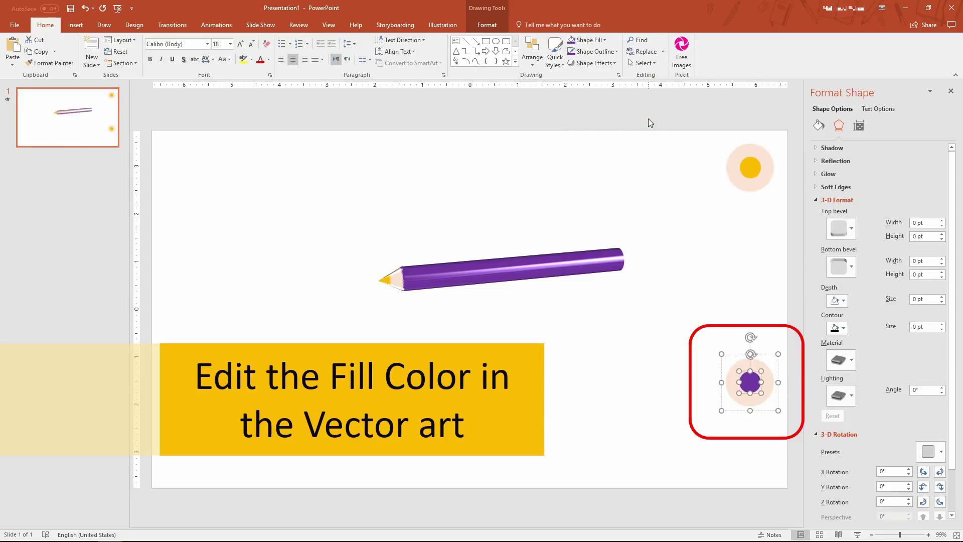
pyautogui.click(722, 367)
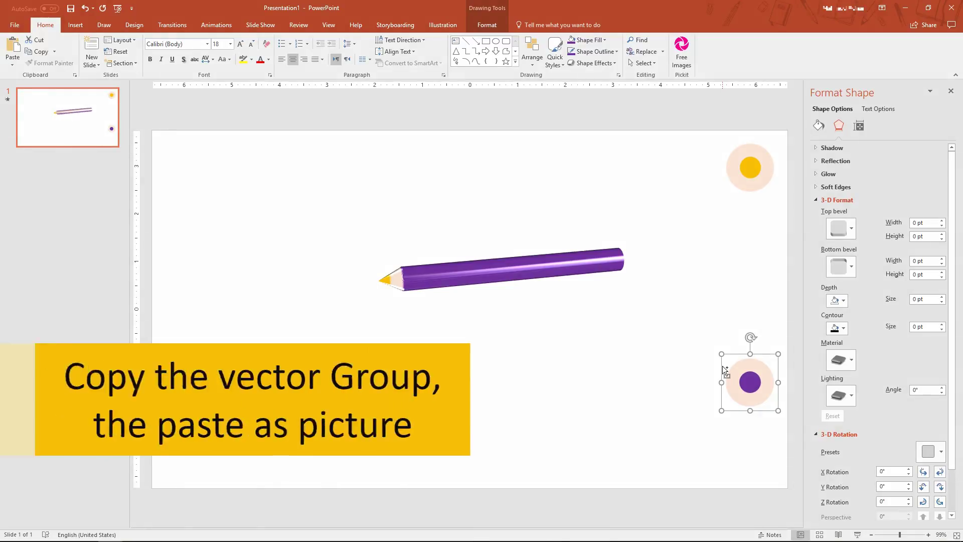
# Copy the circle group and paste it as a picture below the yellow circle at top right
pyautogui.rightClick(723, 371)
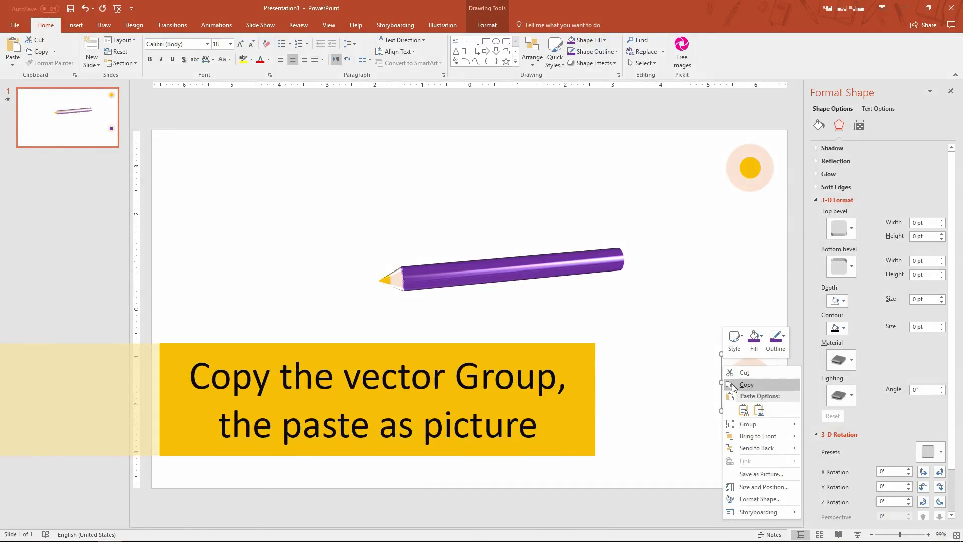
pyautogui.click(731, 386)
pyautogui.rightClick(729, 209)
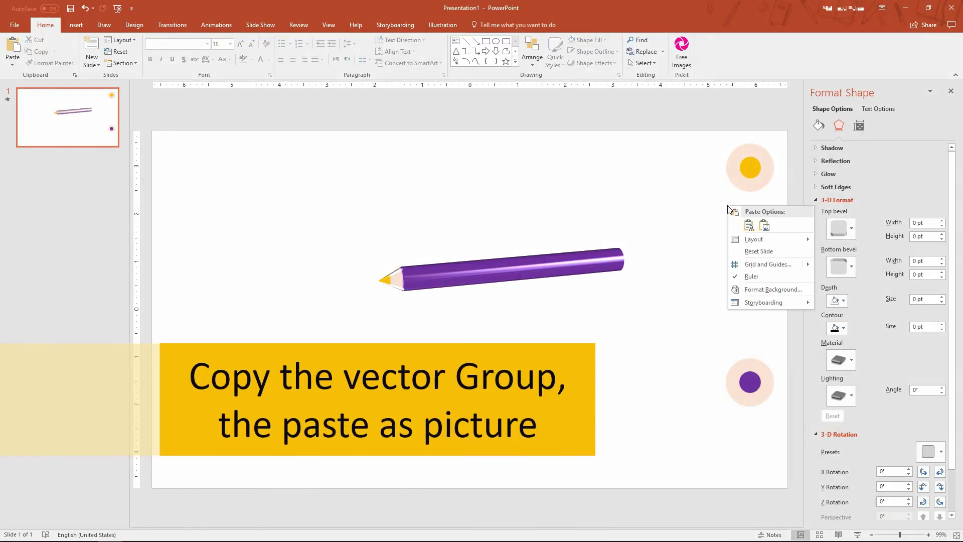
pyautogui.click(753, 222)
pyautogui.moveTo(466, 309); pyautogui.dragTo(745, 225)
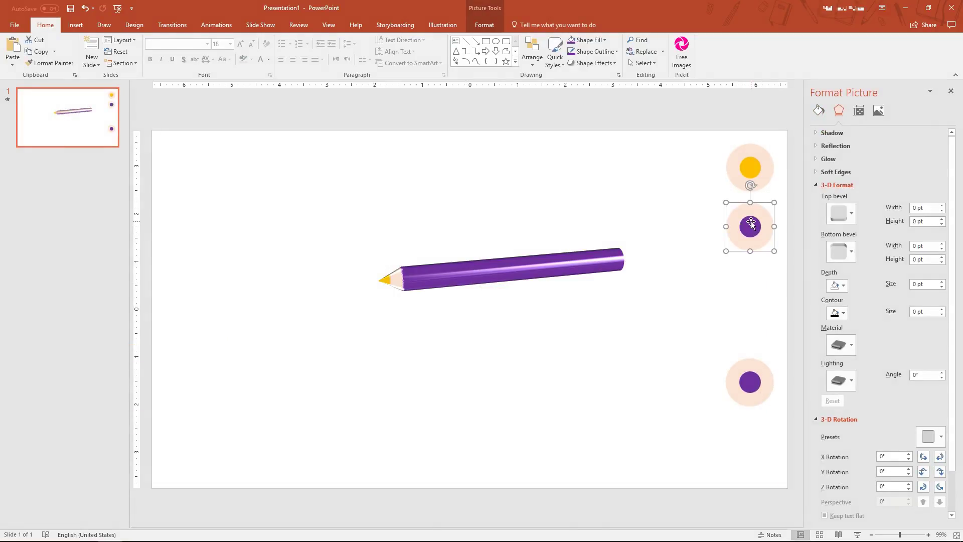
# Fill the pencil segment with the copied purple circle picture and duplicate the pencil above it
pyautogui.rightClick(751, 222)
pyautogui.click(769, 235)
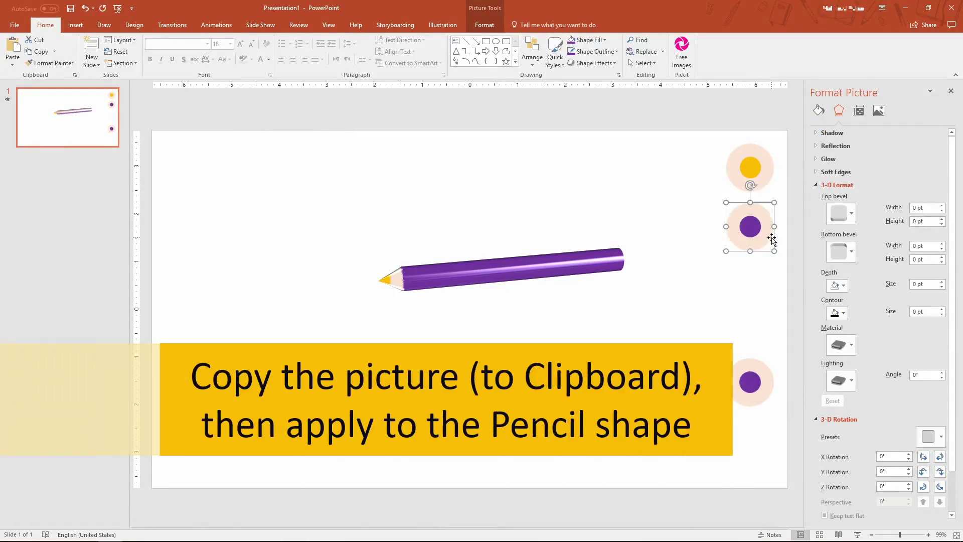
pyautogui.click(818, 111)
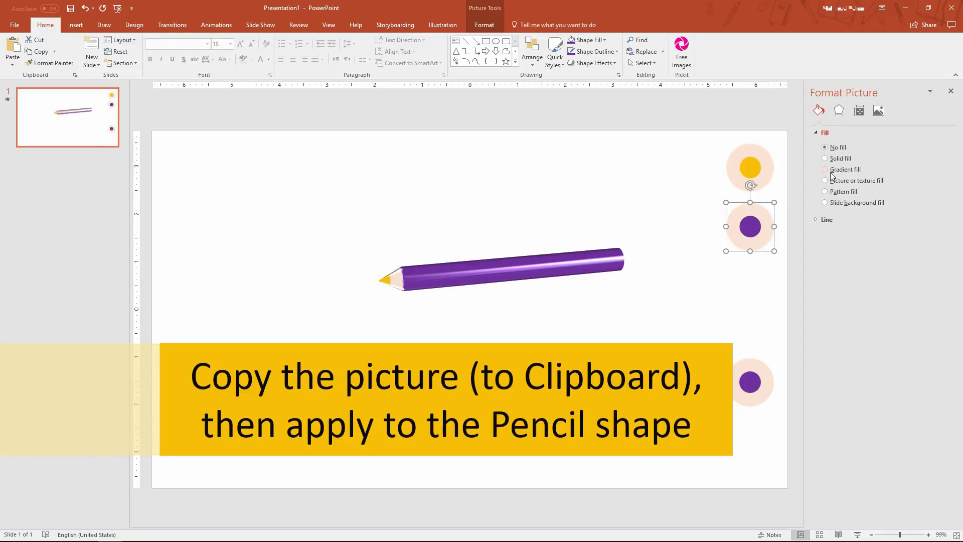
pyautogui.click(477, 268)
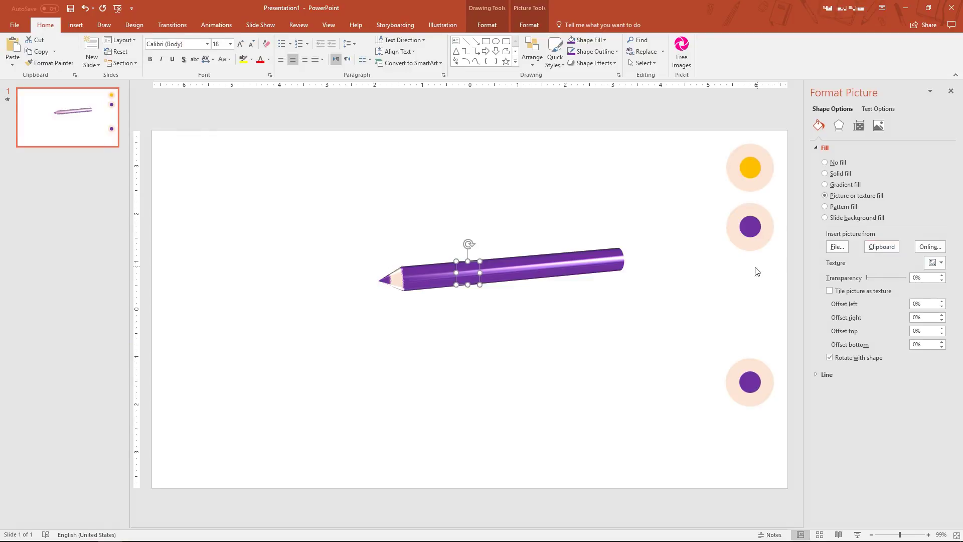
pyautogui.click(464, 274)
pyautogui.click(466, 233)
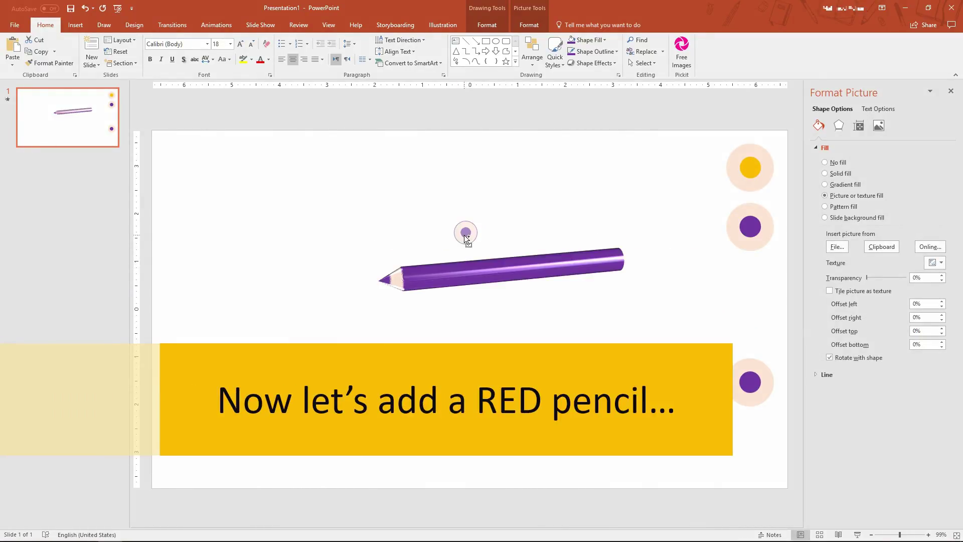
pyautogui.hotkey('ctrl', 'v')
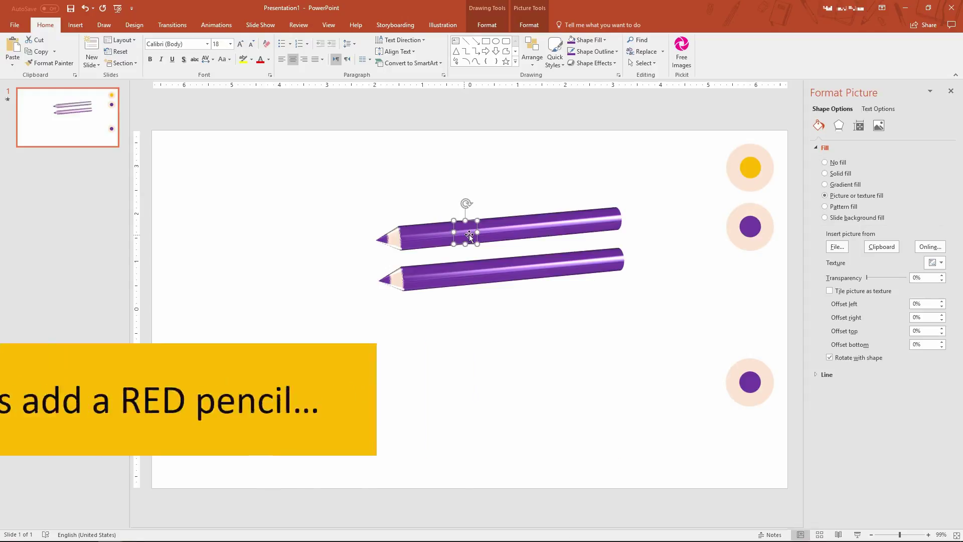
pyautogui.click(750, 382)
# Make the group's inner circle red and paste the group as a picture below the purple one
pyautogui.click(750, 382)
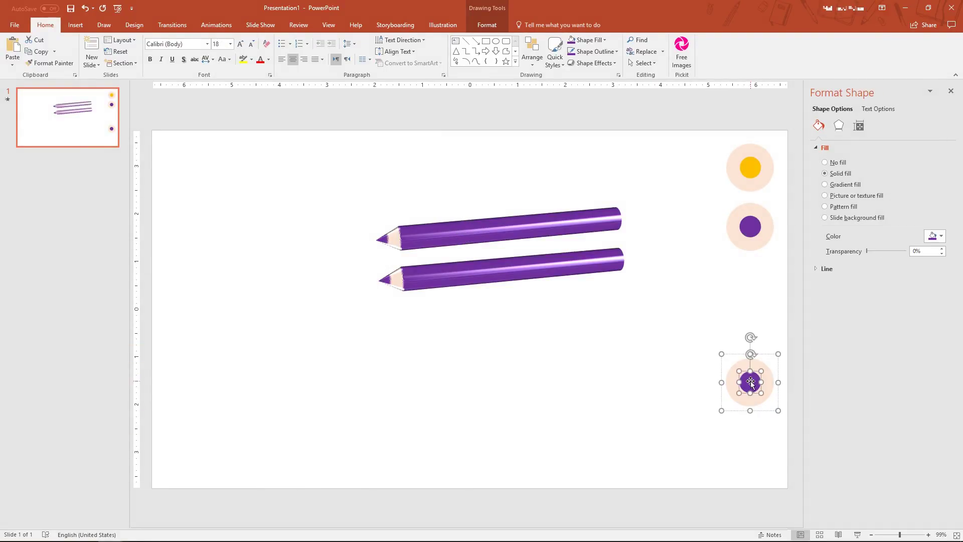
pyautogui.click(604, 40)
pyautogui.click(579, 118)
pyautogui.click(719, 381)
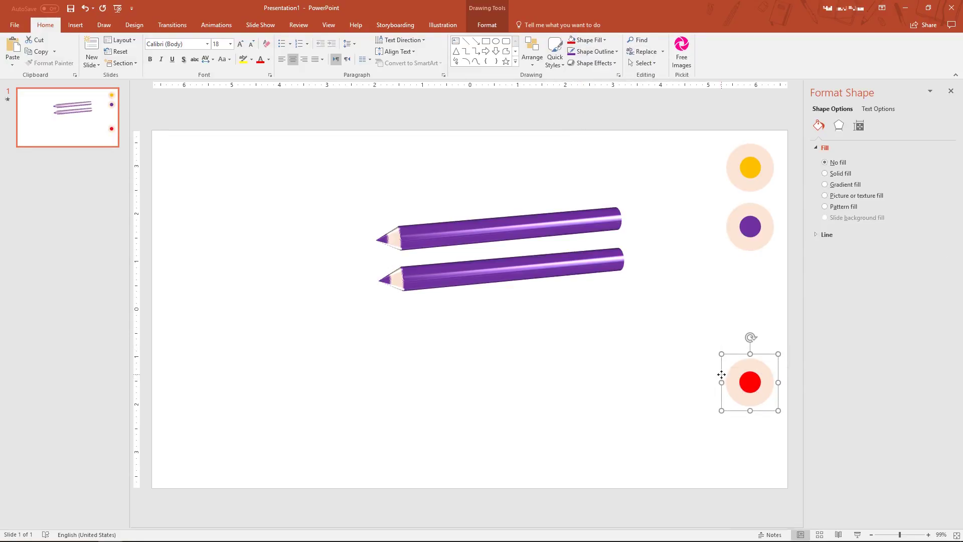
pyautogui.rightClick(720, 381)
pyautogui.click(730, 393)
pyautogui.rightClick(693, 272)
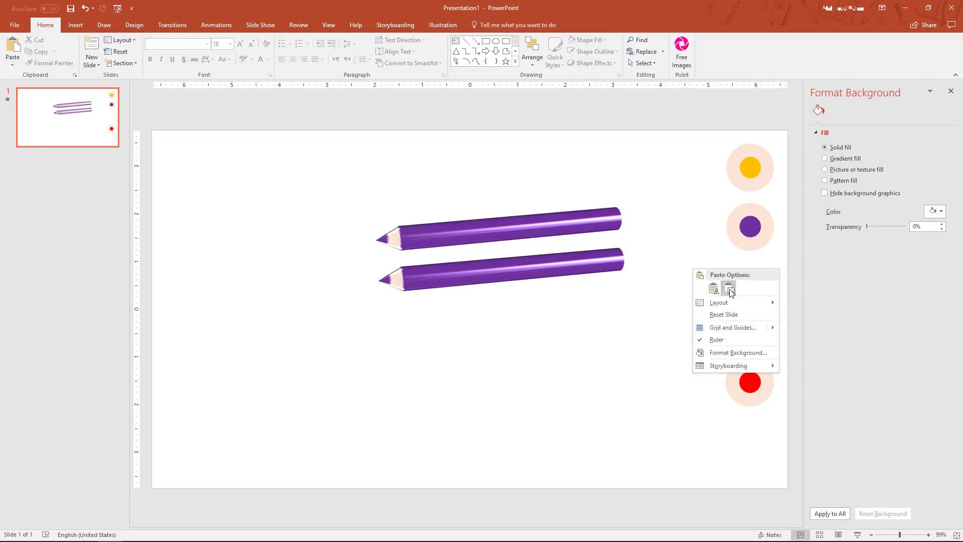
pyautogui.click(700, 286)
pyautogui.moveTo(476, 311)
pyautogui.mouseDown()
pyautogui.moveTo(645, 310)
pyautogui.moveTo(757, 287)
pyautogui.mouseUp()
# Fill the top pencil with the copied red circle picture and give it a red outline
pyautogui.rightClick(757, 287)
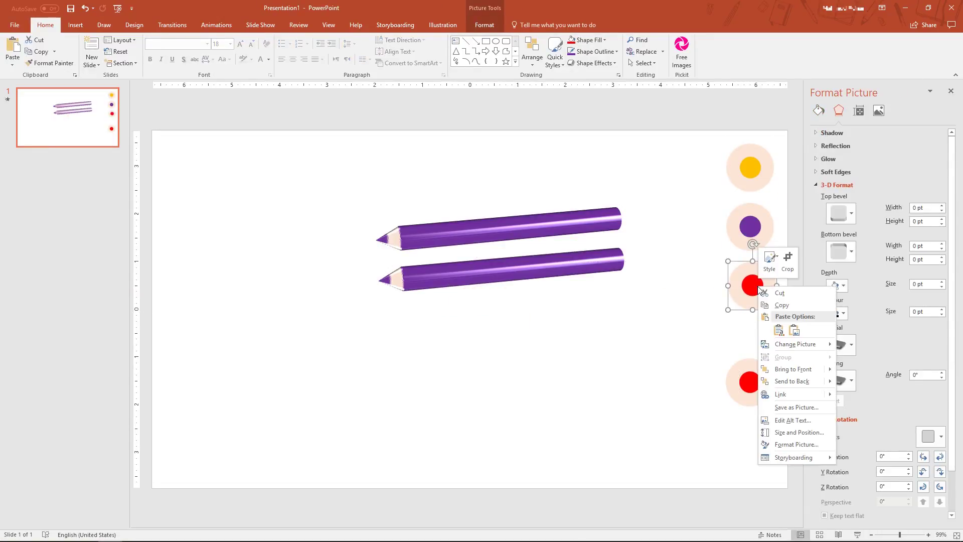
pyautogui.click(775, 306)
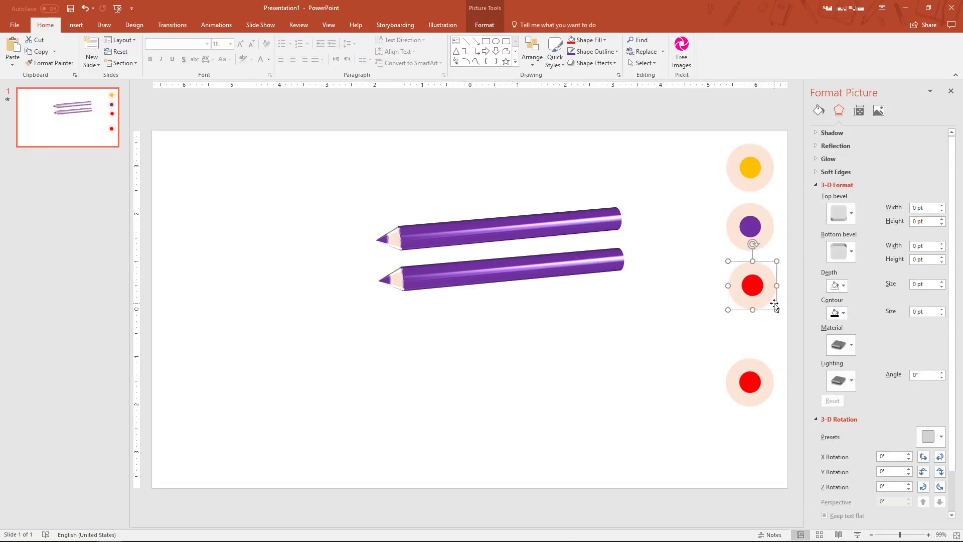
pyautogui.click(462, 231)
pyautogui.click(818, 126)
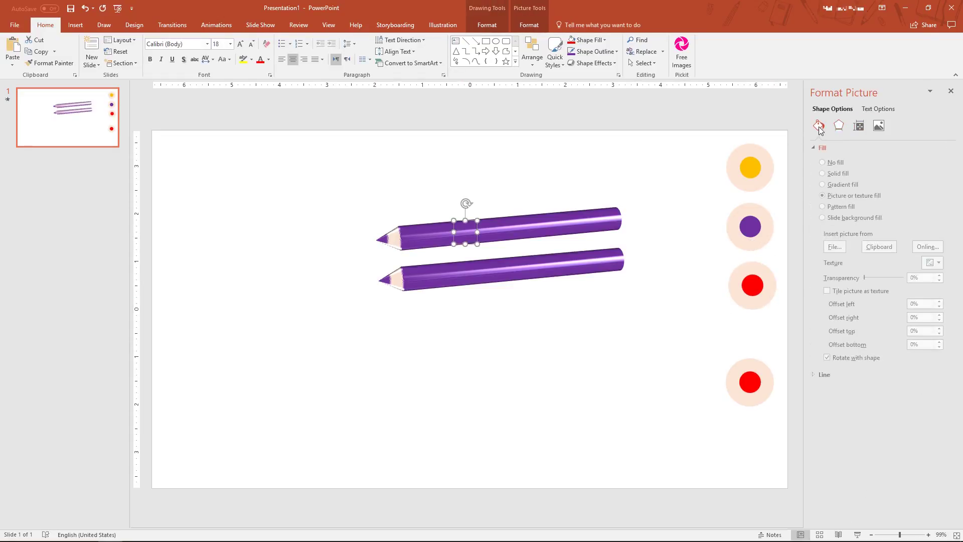
pyautogui.click(883, 248)
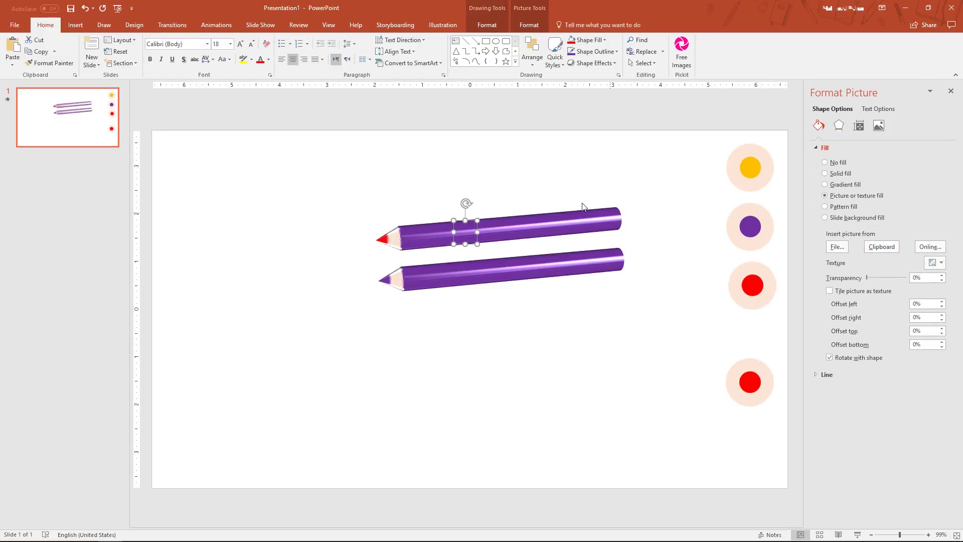
pyautogui.click(581, 53)
pyautogui.click(580, 130)
pyautogui.click(467, 333)
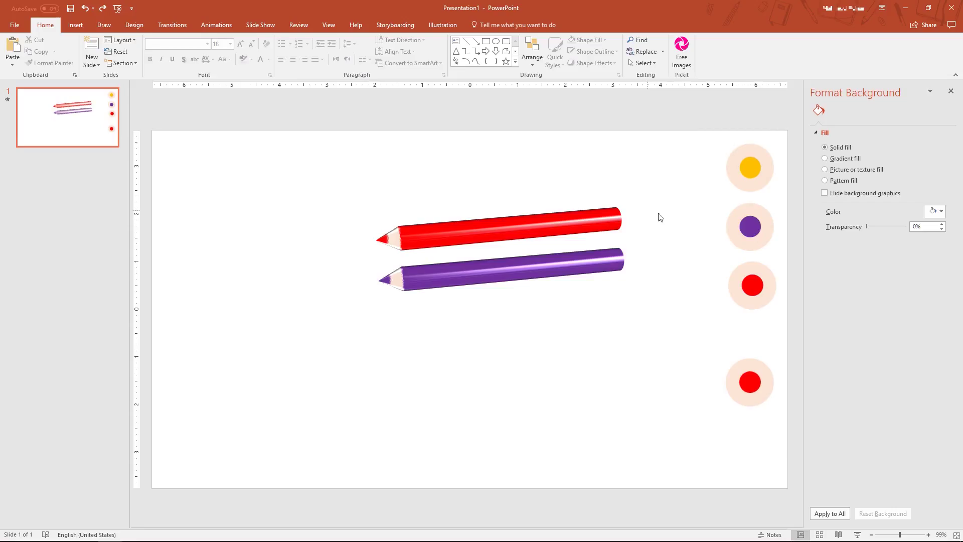
# Delete the three swatch circles and both pencils, then move the red circle group near the top centre
pyautogui.click(750, 167)
pyautogui.moveTo(716, 124); pyautogui.dragTo(780, 334)
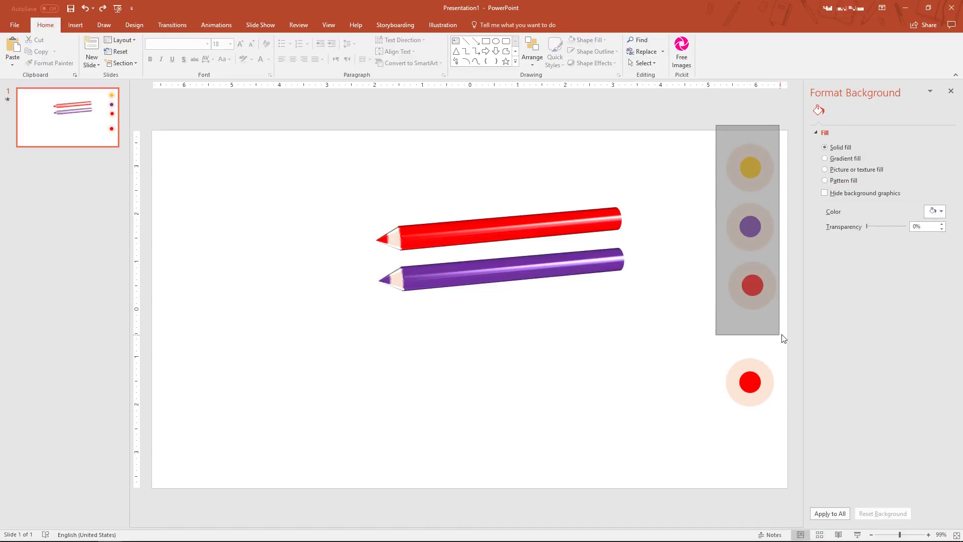
pyautogui.press('Delete')
pyautogui.click(466, 233)
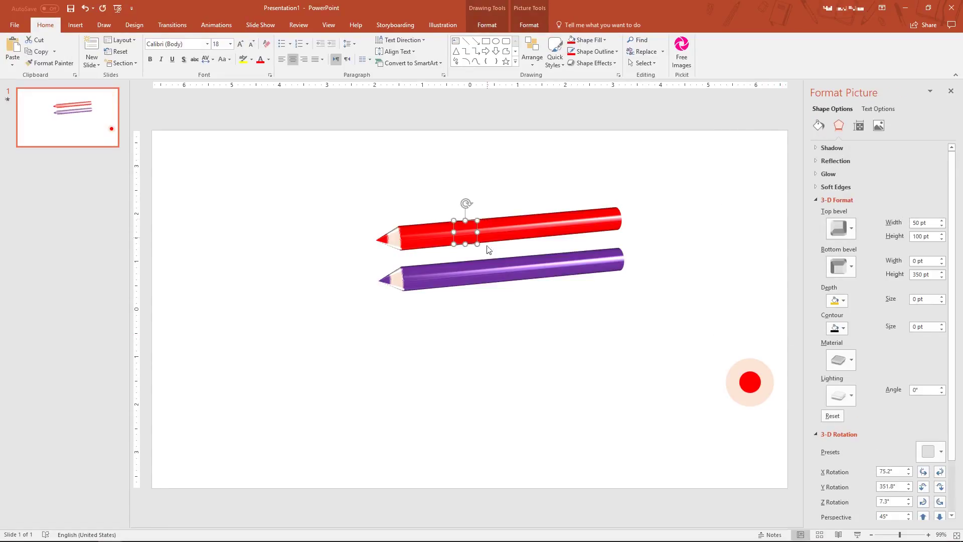
pyautogui.keyDown('shift'); pyautogui.click(473, 275); pyautogui.keyUp('shift')
pyautogui.press('Delete')
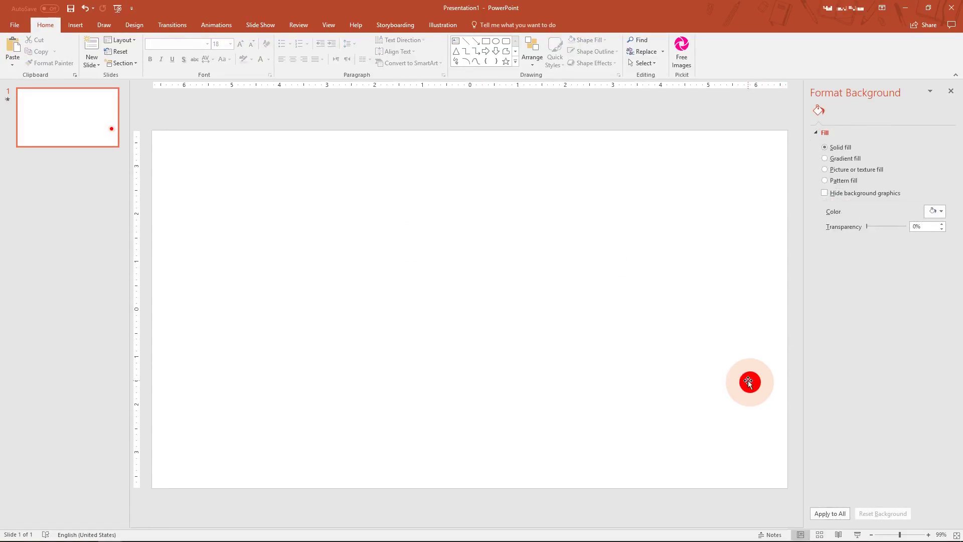
pyautogui.click(748, 381)
pyautogui.moveTo(750, 381); pyautogui.dragTo(471, 188)
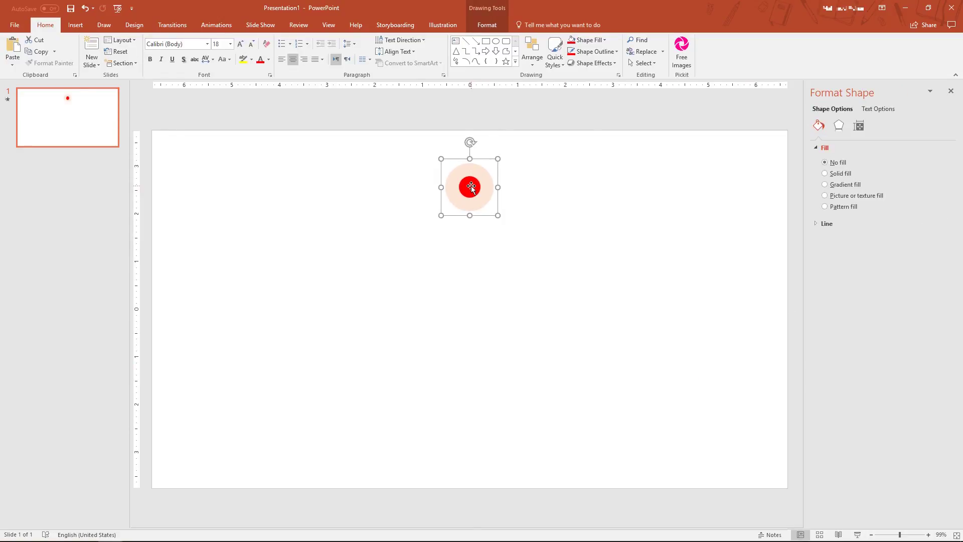
# Set X rotation to 90° and apply a 30 × 60 pt Angle top bevel, forming a cone
pyautogui.click(838, 125)
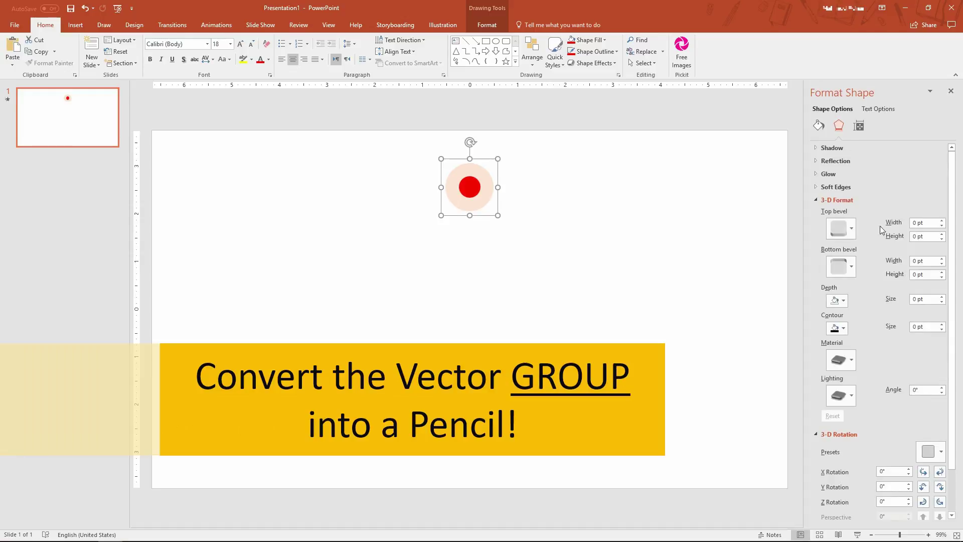
pyautogui.click(881, 471)
pyautogui.write('9')
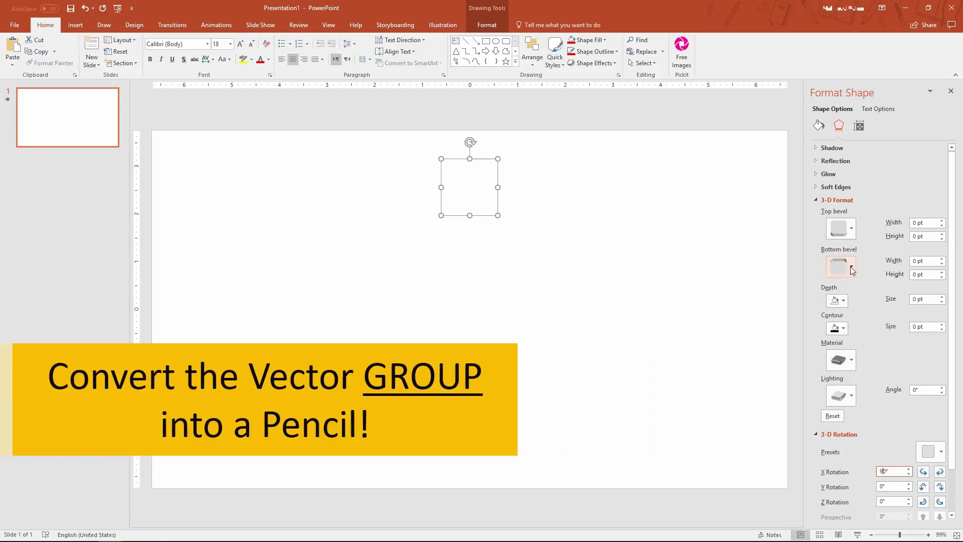
pyautogui.click(851, 228)
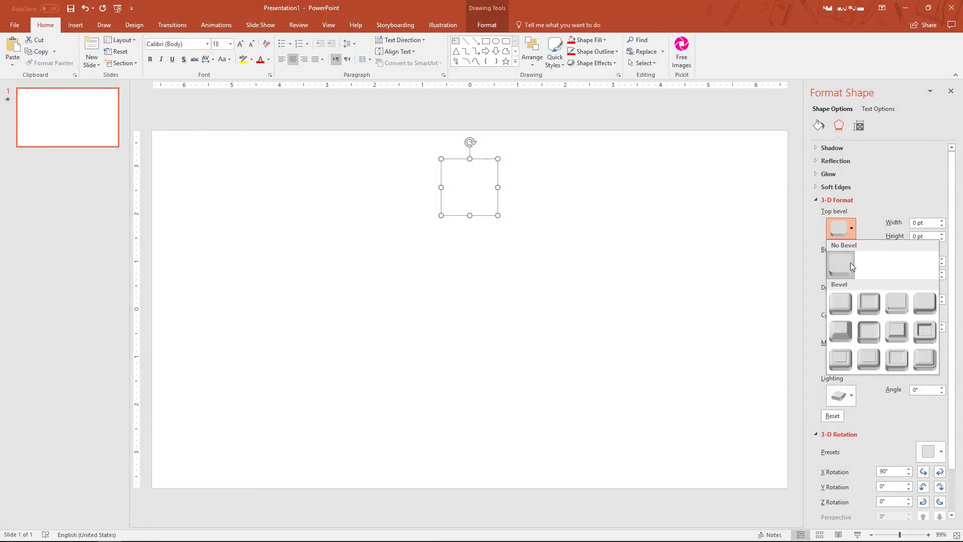
pyautogui.click(842, 326)
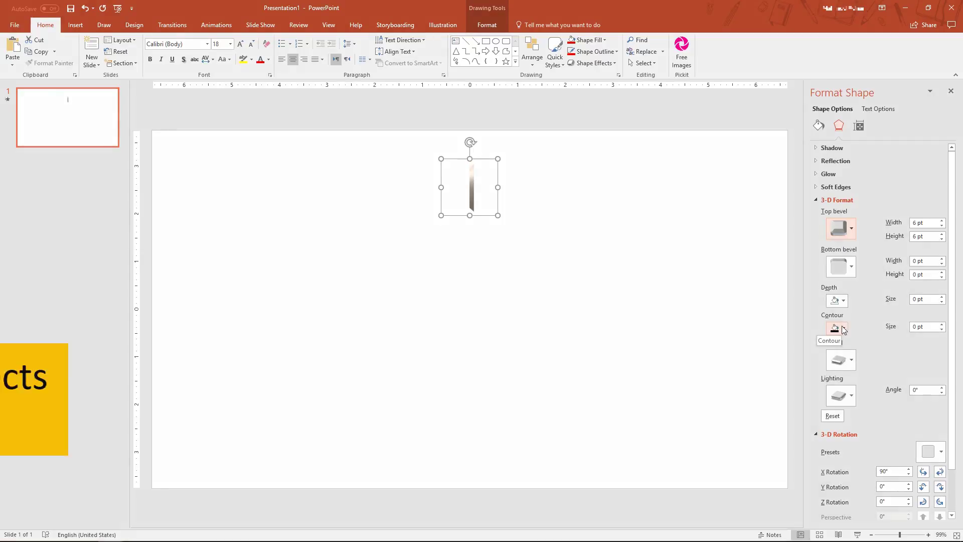
pyautogui.doubleClick(914, 224)
pyautogui.write('30')
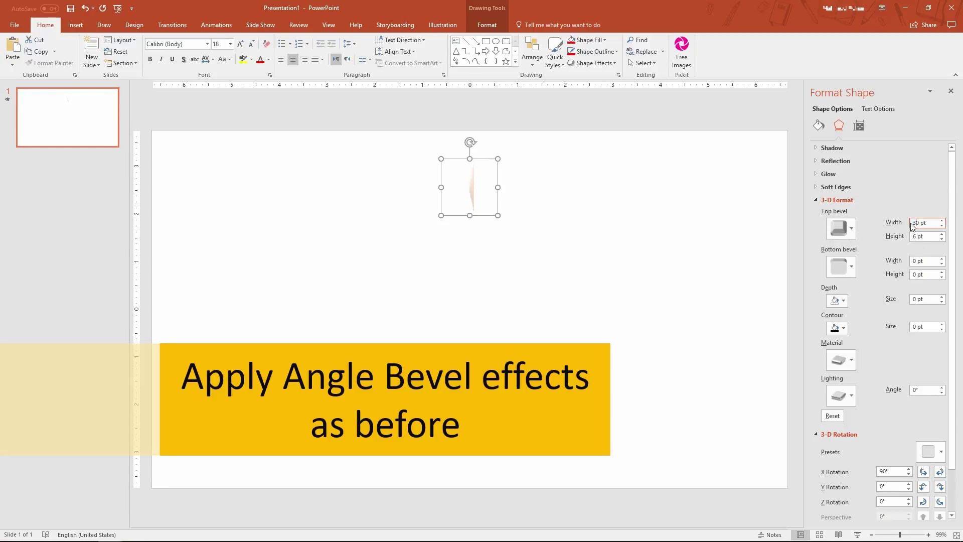
pyautogui.write('60')
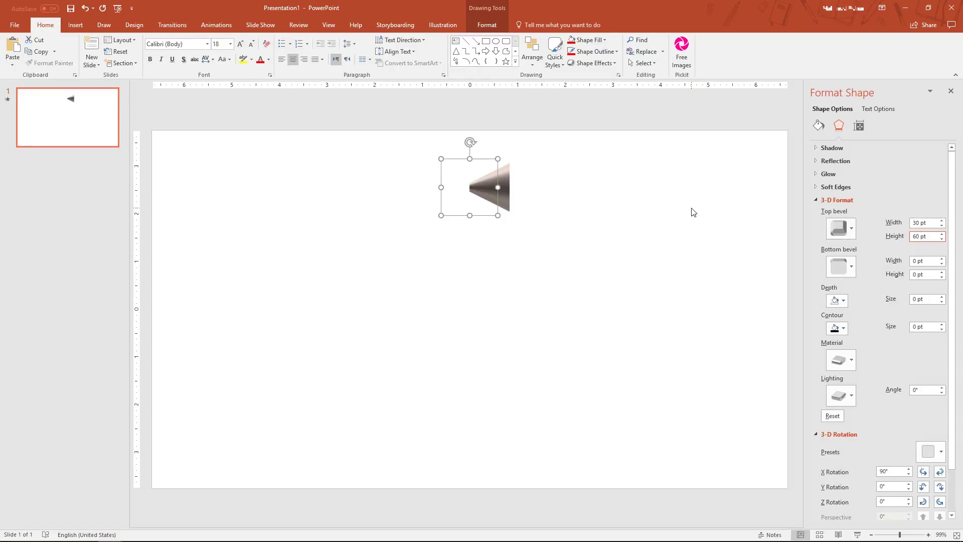
pyautogui.moveTo(499, 159)
pyautogui.mouseDown()
pyautogui.moveTo(486, 172)
pyautogui.moveTo(491, 166)
pyautogui.mouseUp()
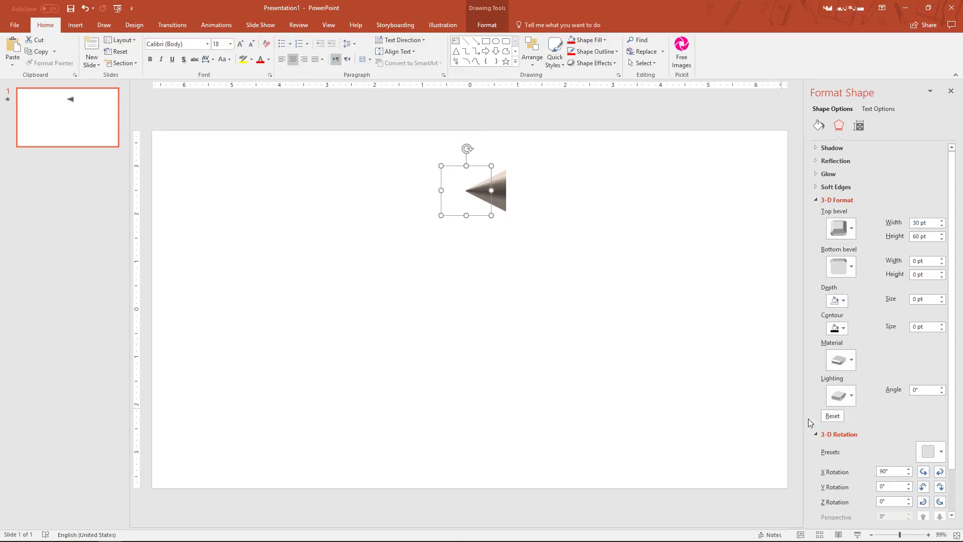
# Step the cone's X rotation up to 125° to show its red face
pyautogui.click(923, 471)
pyautogui.click(939, 473)
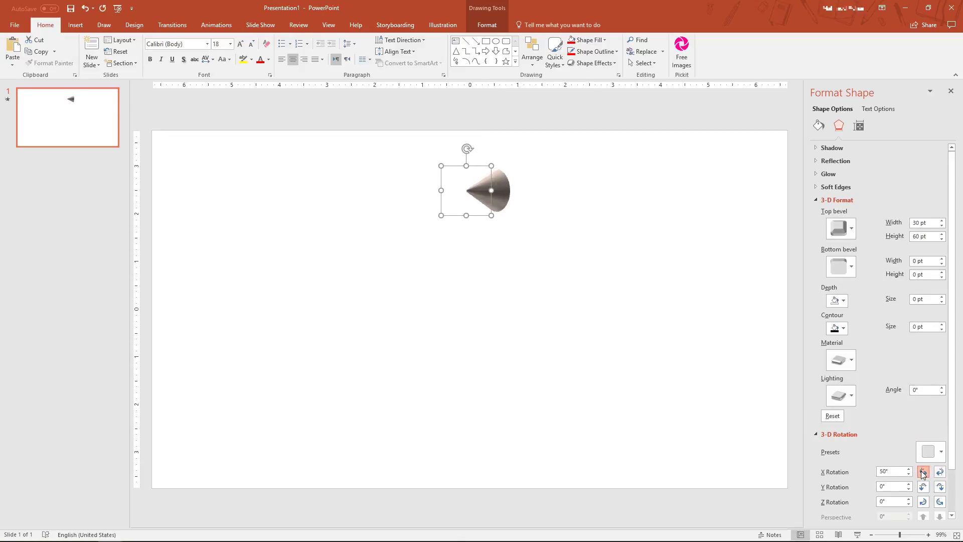
pyautogui.click(938, 473)
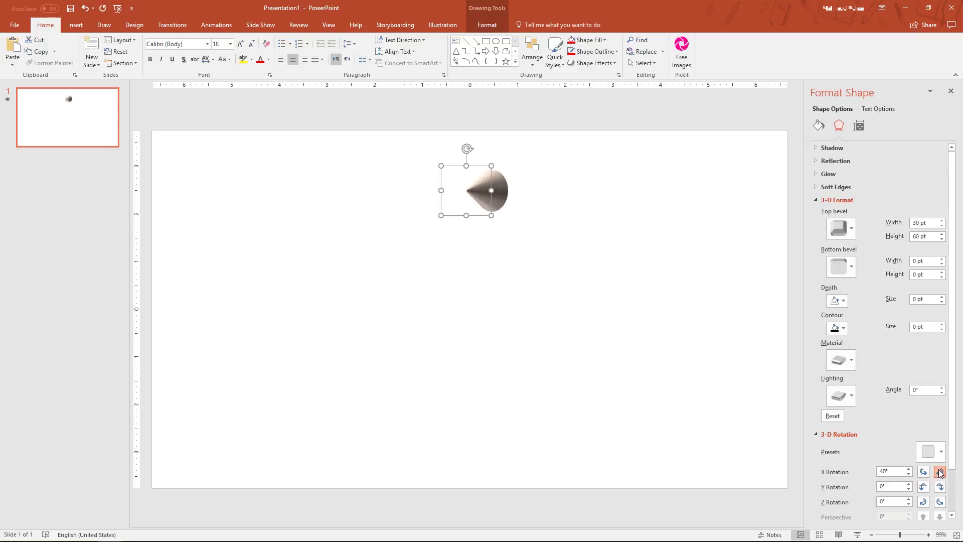
pyautogui.click(939, 472)
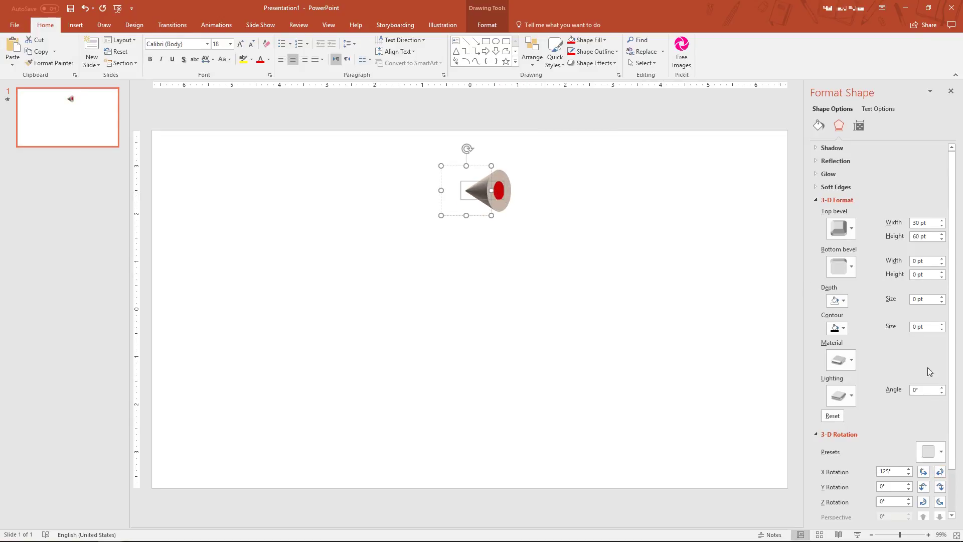
pyautogui.scroll(-3, 938, 472)
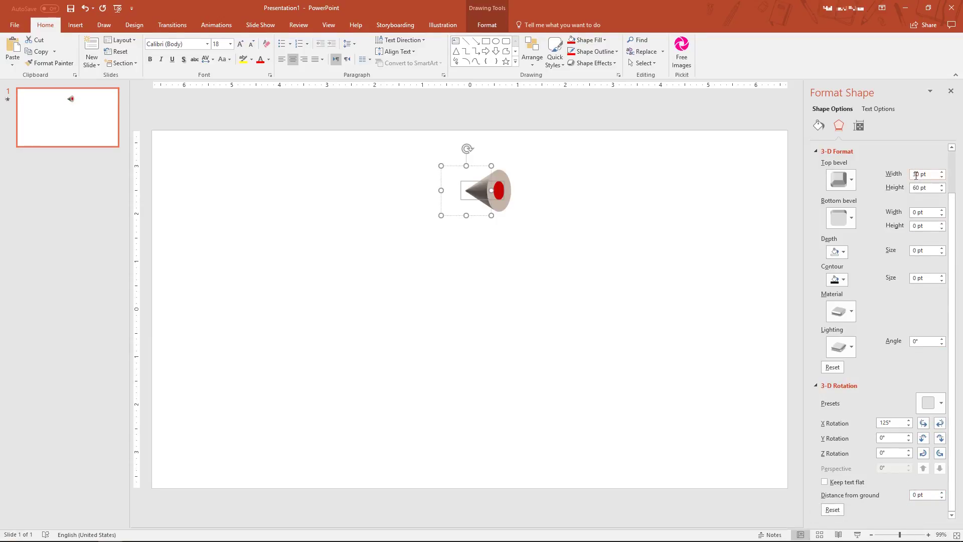
# Set the distance from ground and the depth both to 400 pt
pyautogui.doubleClick(914, 494)
pyautogui.write('400')
pyautogui.press('Return')
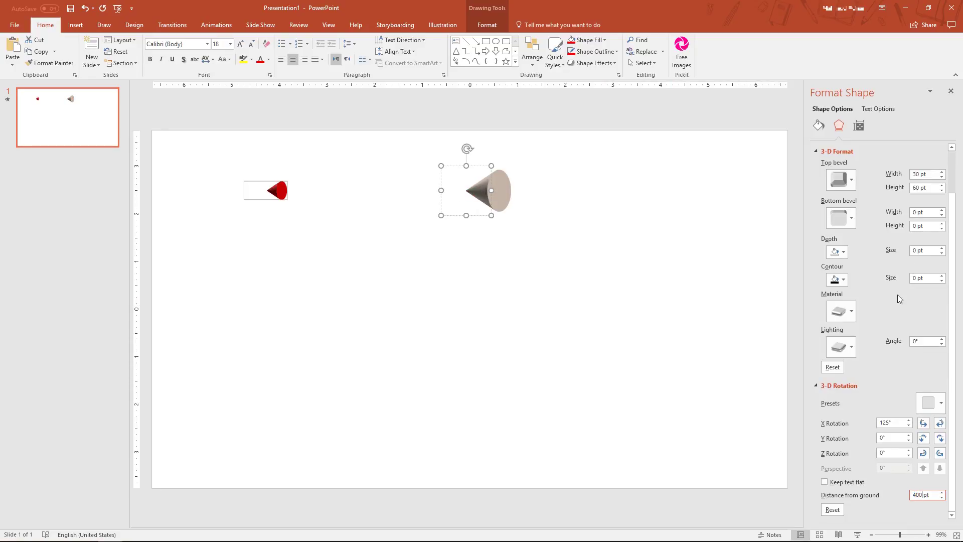
pyautogui.click(913, 250)
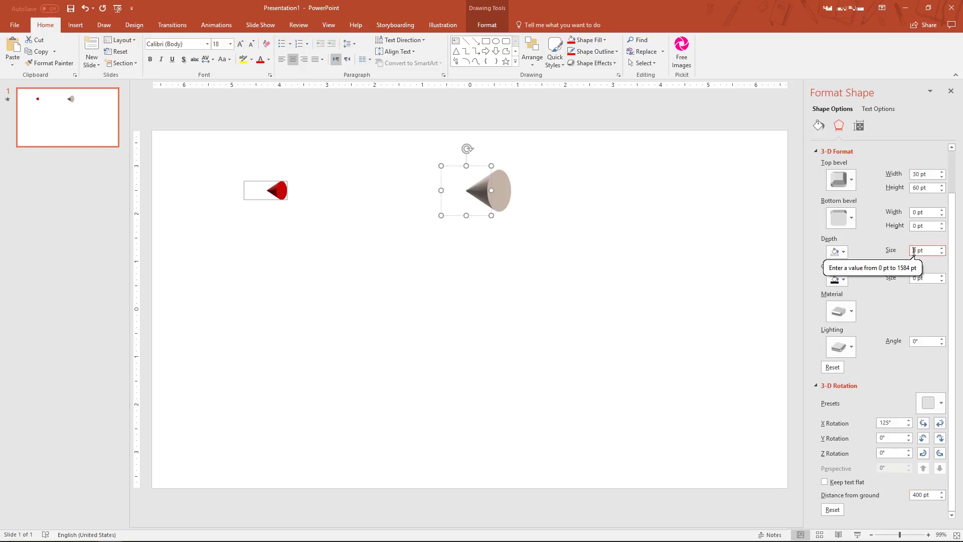
pyautogui.write('40')
pyautogui.press('Return')
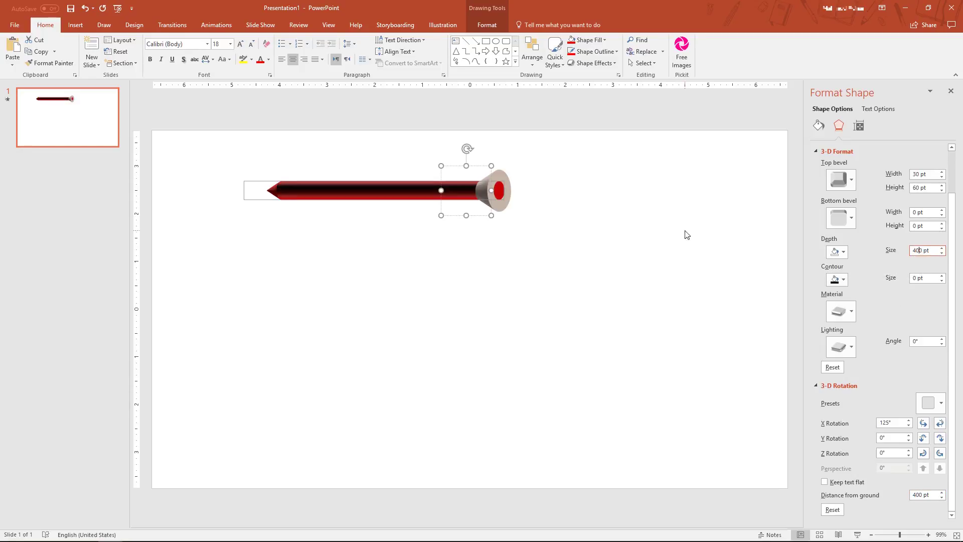
# Set distance from ground to 200 pt, X rotation to 90°, and bevel height to 40
pyautogui.doubleClick(917, 496)
pyautogui.write('200')
pyautogui.press('Return')
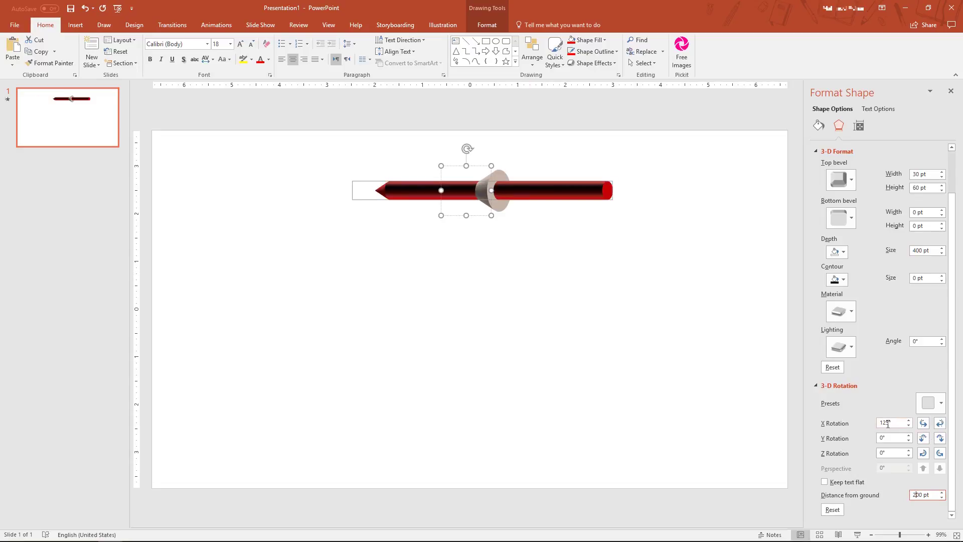
pyautogui.doubleClick(884, 422)
pyautogui.press('BackSpace')
pyautogui.write('90')
pyautogui.press('Return')
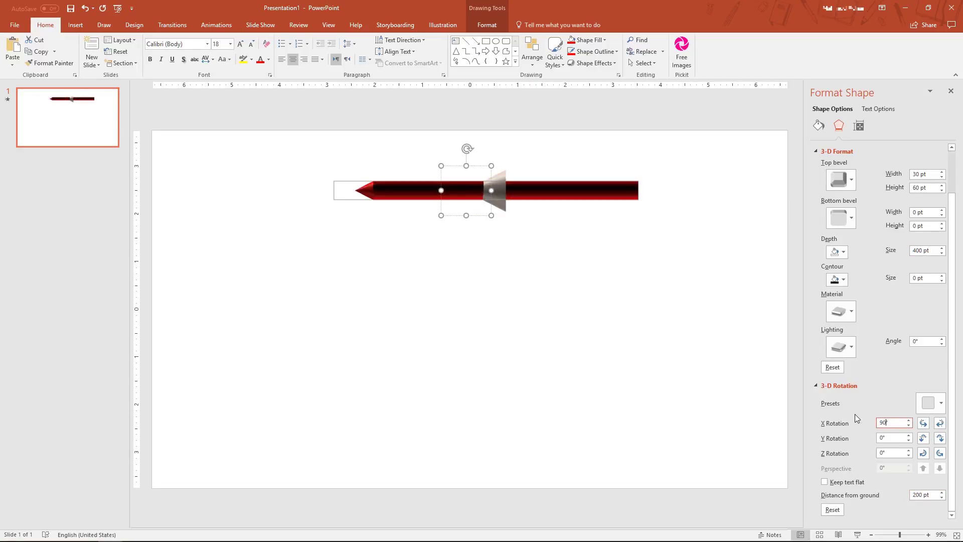
pyautogui.click(918, 187)
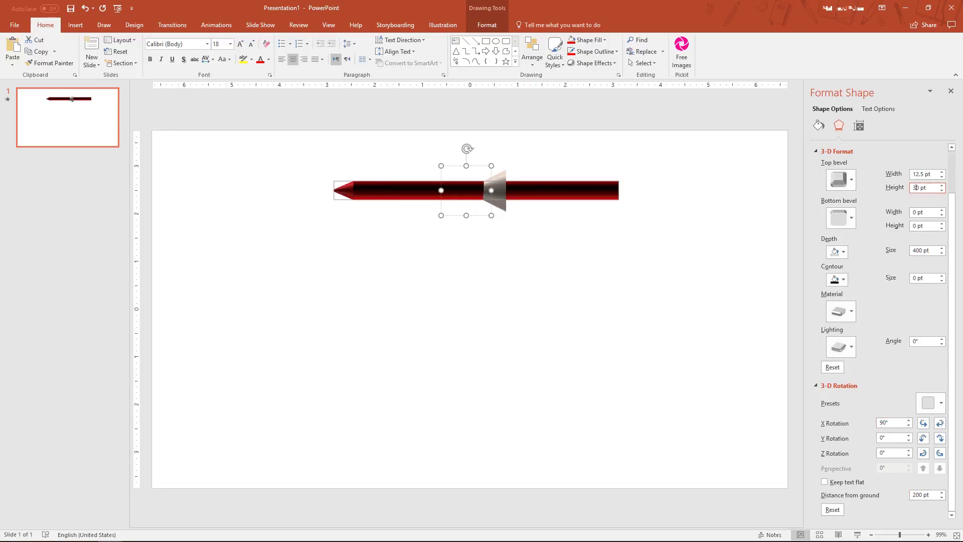
pyautogui.write('40')
# Select the grey cone and change its top bevel, with a 13 pt width and a new height
pyautogui.click(502, 194)
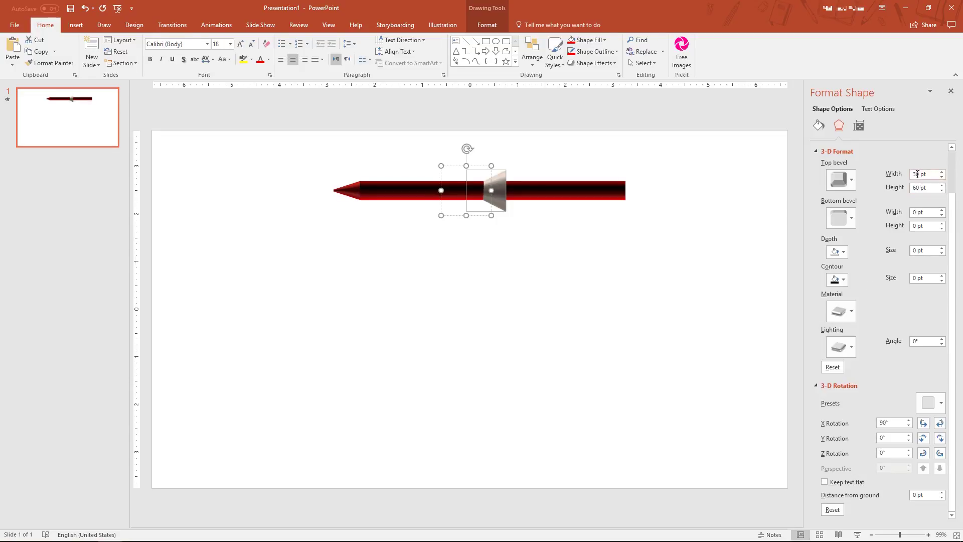
pyautogui.click(353, 193)
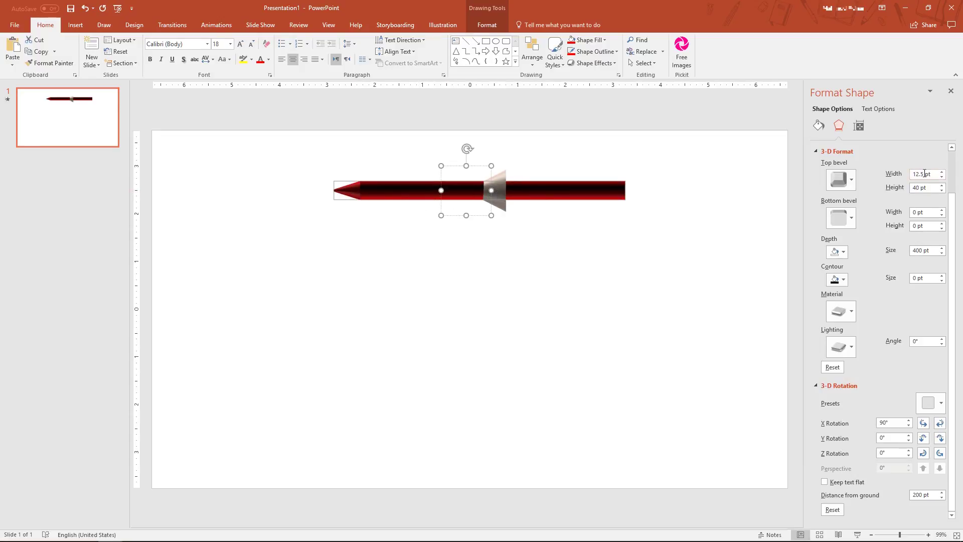
pyautogui.click(487, 204)
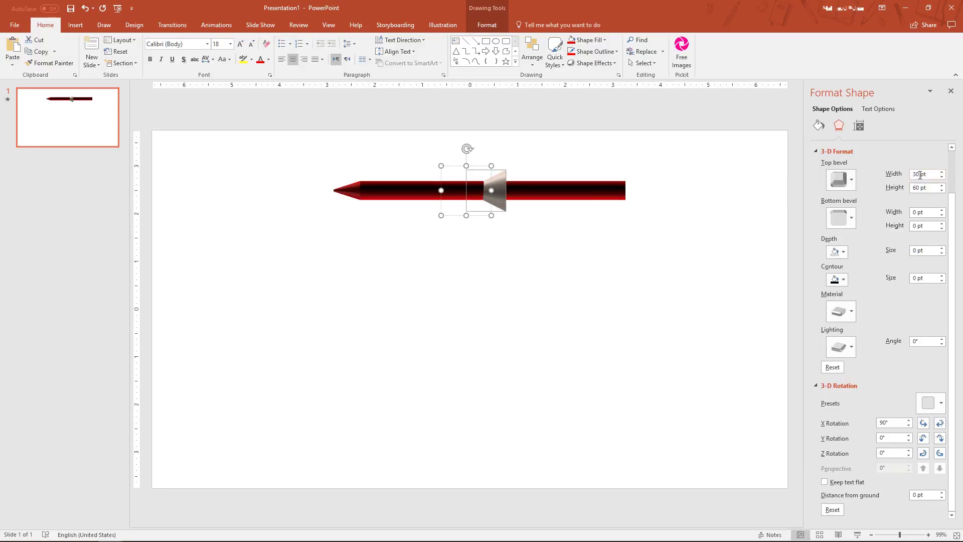
pyautogui.moveTo(920, 174); pyautogui.dragTo(897, 177)
pyautogui.write('13')
pyautogui.press('Return')
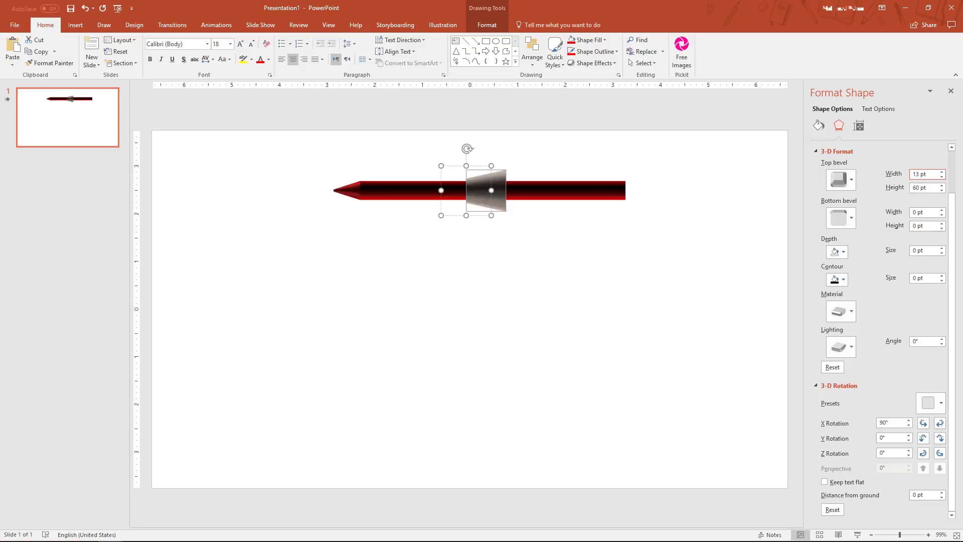
pyautogui.moveTo(918, 189); pyautogui.dragTo(907, 192)
pyautogui.write('5')
# Set the cone's distance from ground to 180 pt and its depth to 350 pt
pyautogui.click(915, 495)
pyautogui.write('2')
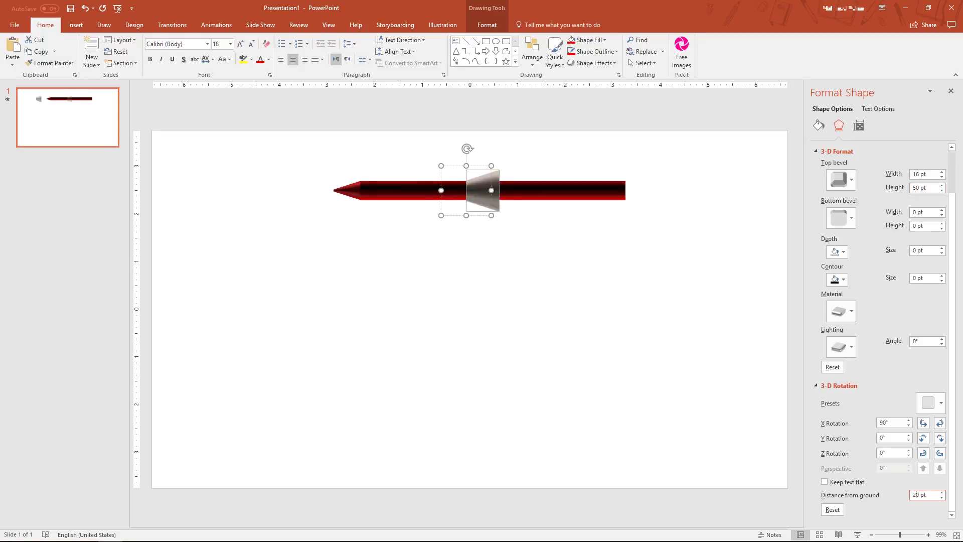
pyautogui.write('0')
pyautogui.press('BackSpace')
pyautogui.press('BackSpace')
pyautogui.write('18')
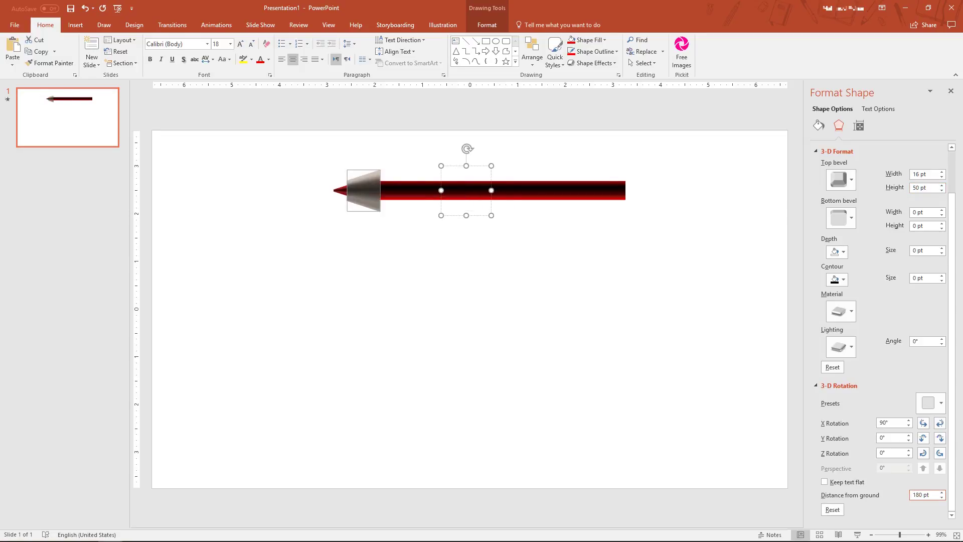
pyautogui.click(346, 190)
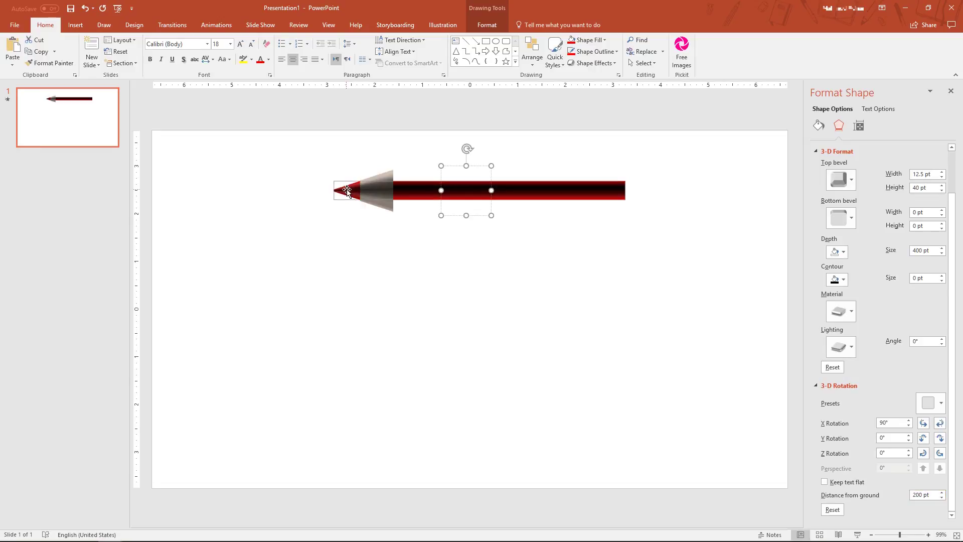
pyautogui.click(390, 208)
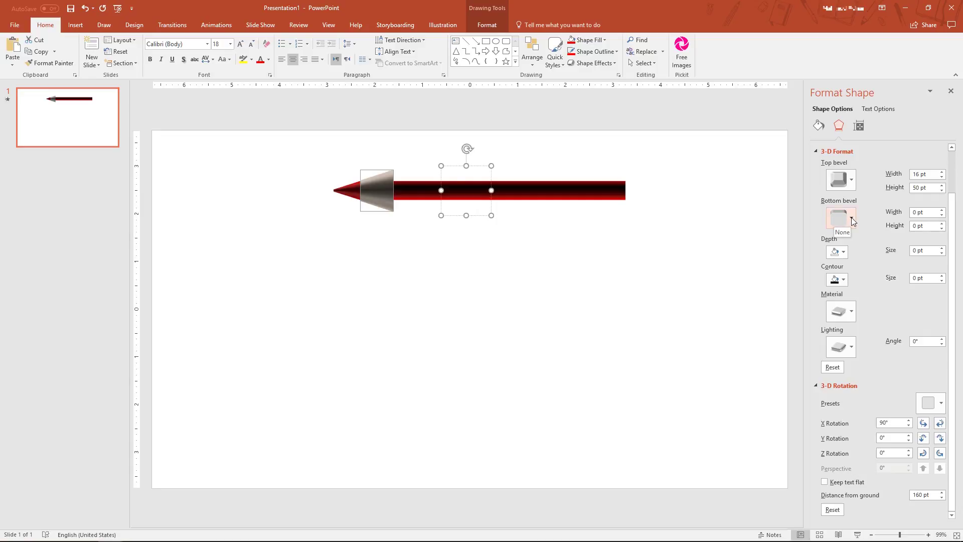
pyautogui.tripleClick(913, 251)
pyautogui.write('340')
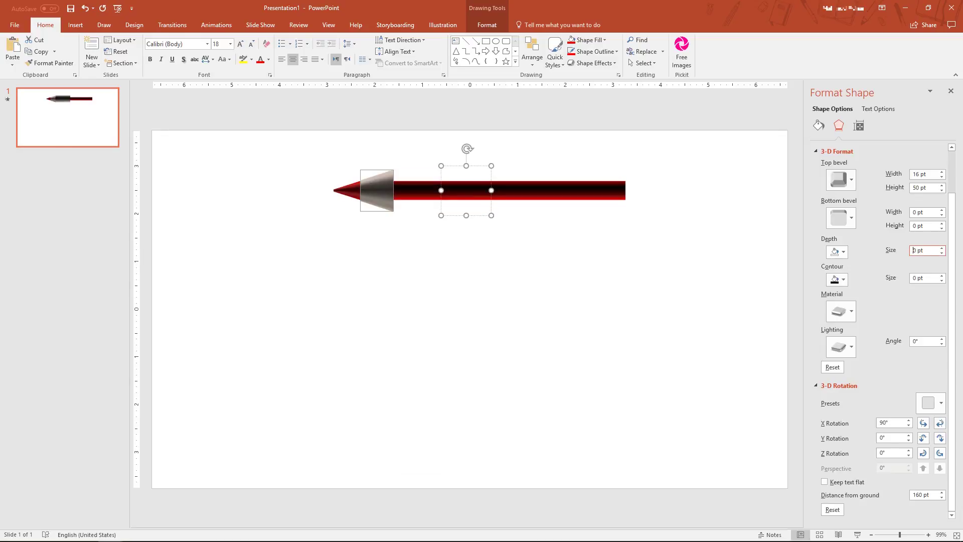
pyautogui.press('Return')
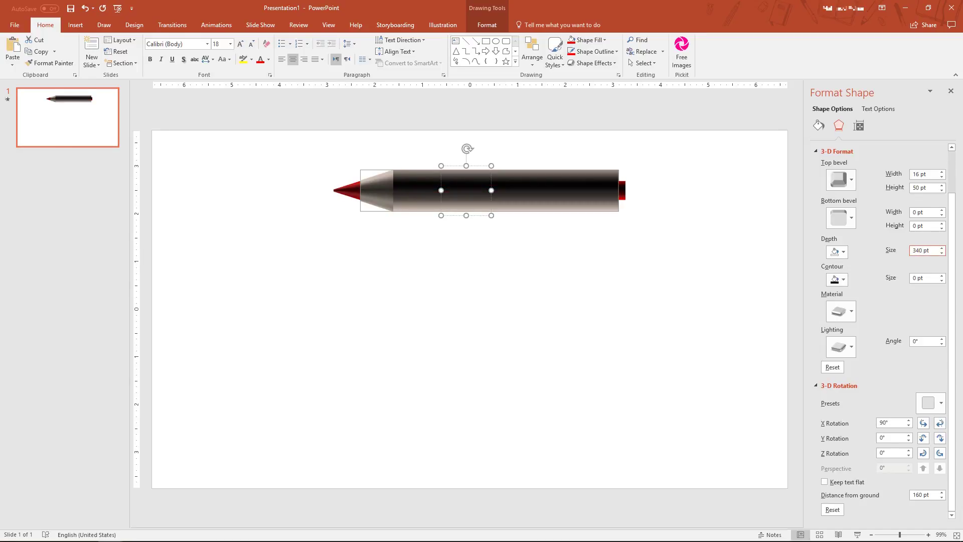
pyautogui.write('350')
pyautogui.press('Return')
# Make the extruded depth of the pencil shaft red
pyautogui.click(843, 252)
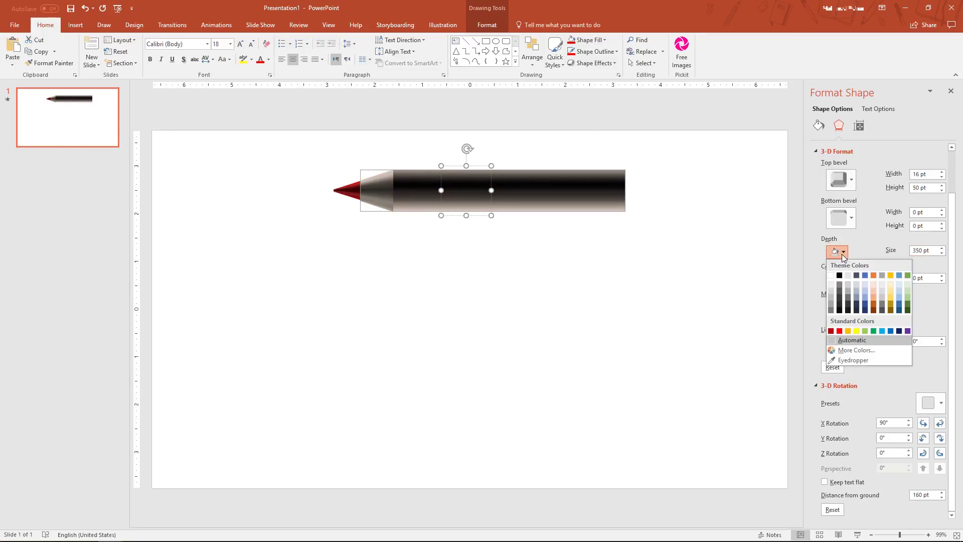
pyautogui.click(840, 331)
pyautogui.click(503, 250)
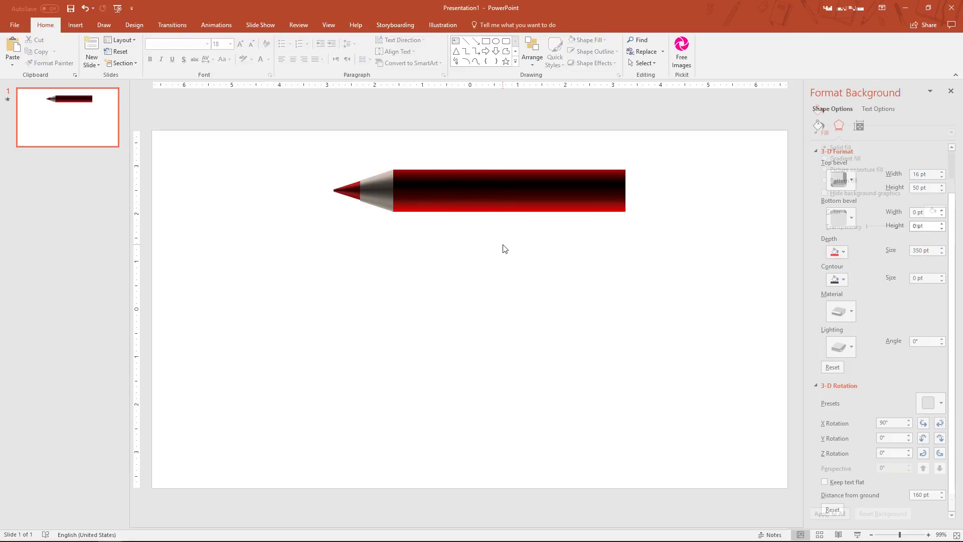
pyautogui.click(501, 200)
# Apply a Perspective 3-D rotation preset to tilt the whole pencil
pyautogui.click(939, 458)
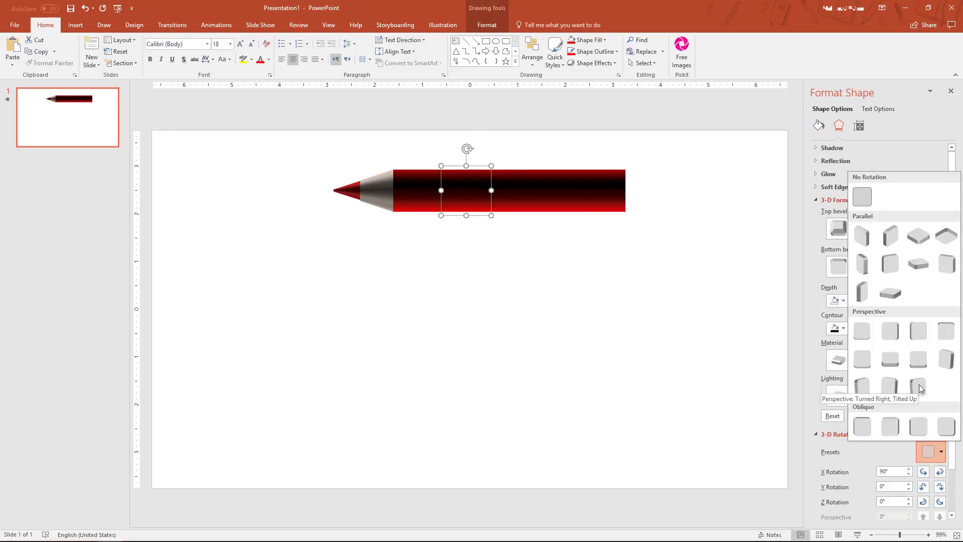
pyautogui.click(926, 389)
pyautogui.click(517, 286)
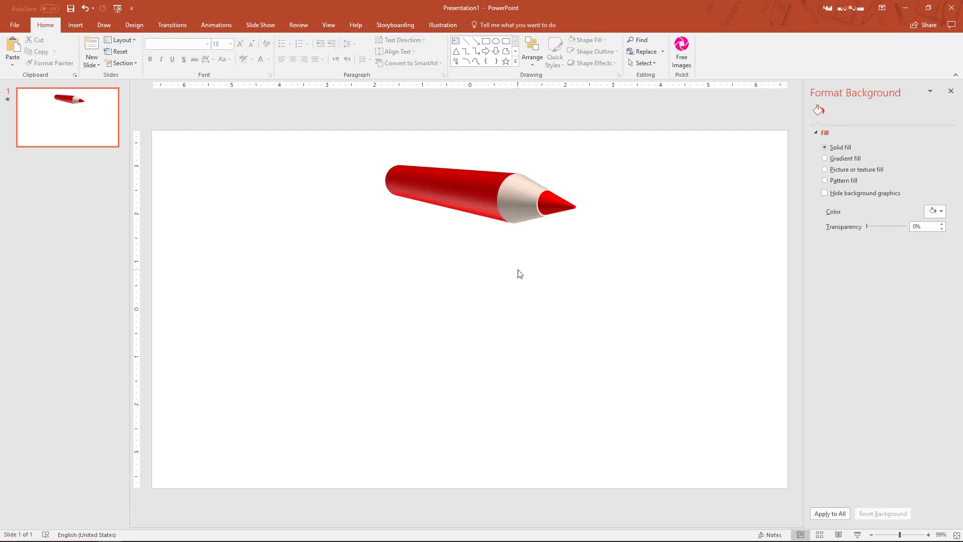
pyautogui.click(557, 208)
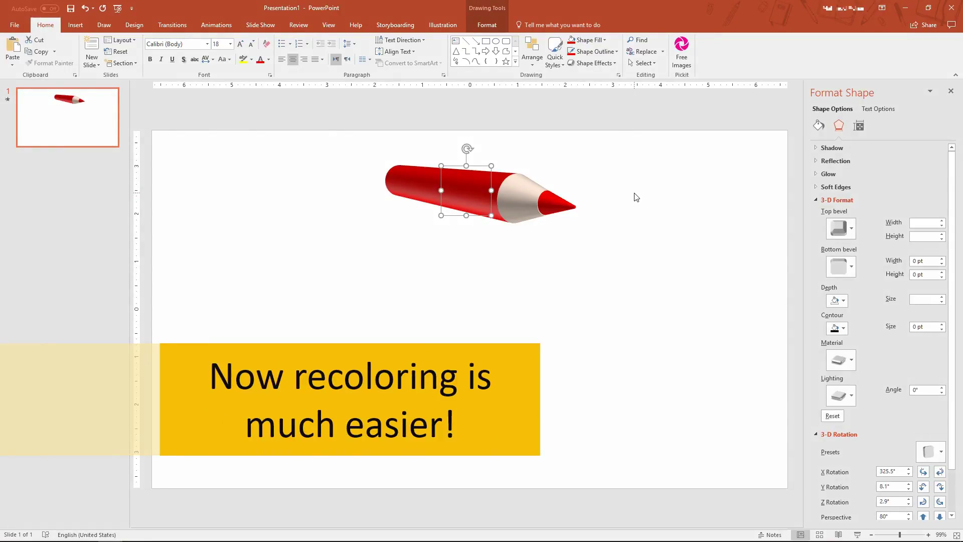
pyautogui.click(560, 208)
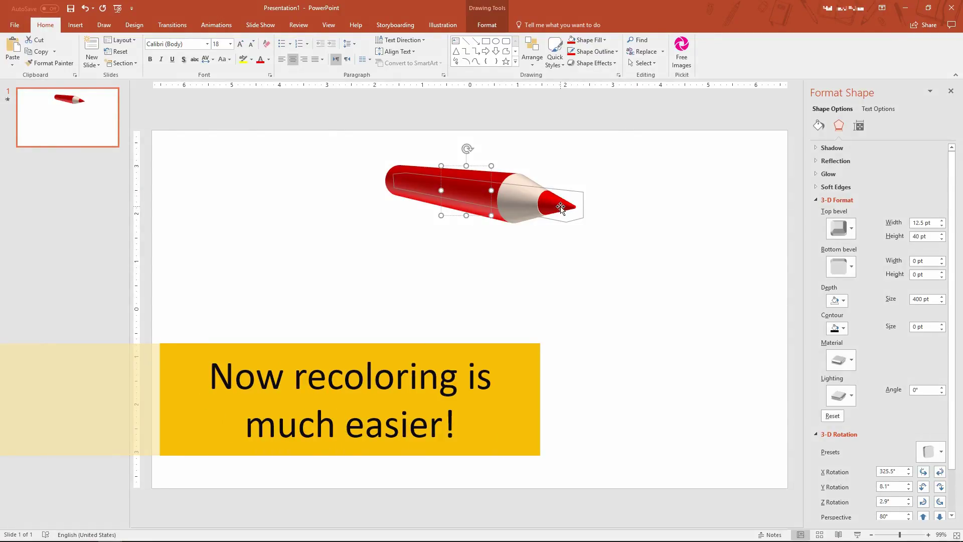
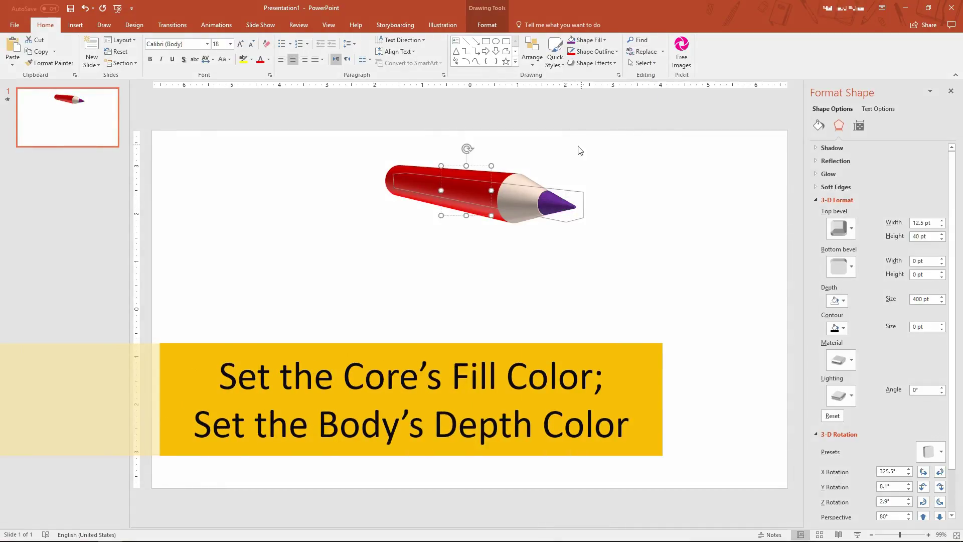
# Set the pencil body's 3-D depth color to Purple to match its purple core
pyautogui.click(503, 175)
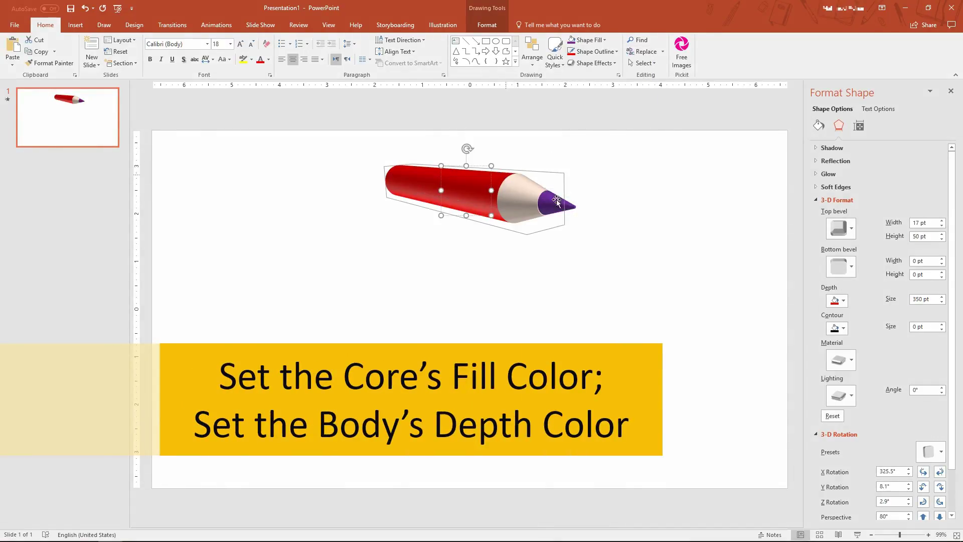
pyautogui.click(846, 299)
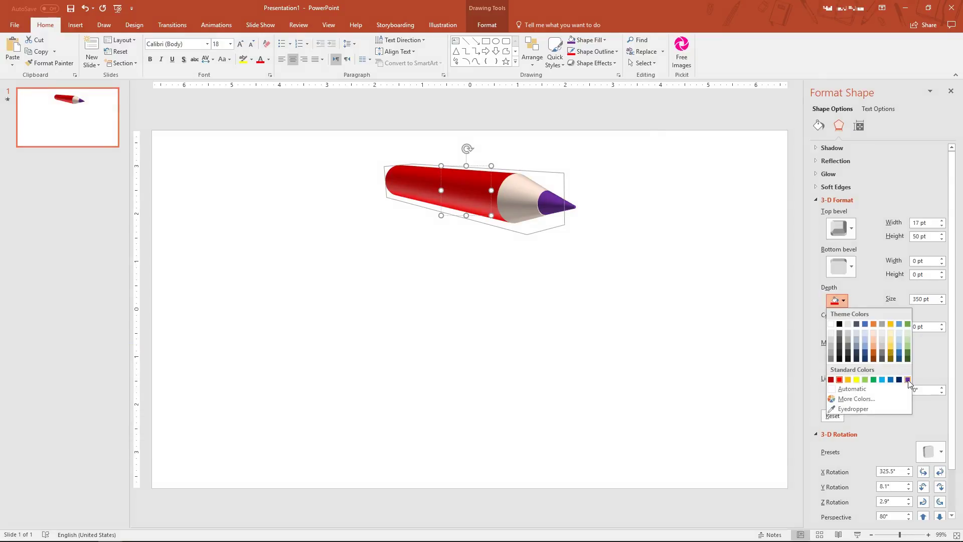
pyautogui.click(909, 382)
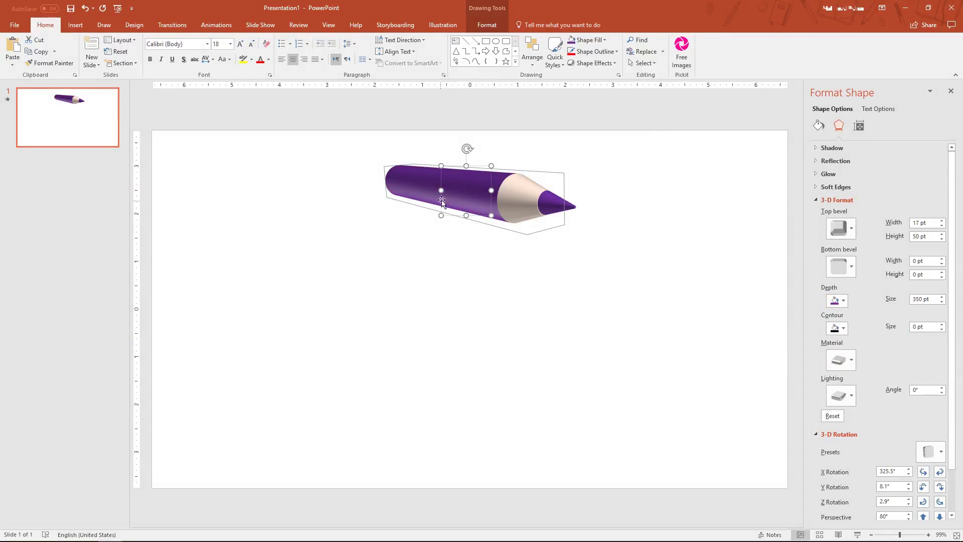
# Duplicate the pencil lower-left, then make the copy's core fill and body depth color Green
pyautogui.keyDown('ctrl'); pyautogui.moveTo(460, 199); pyautogui.dragTo(392, 233); pyautogui.keyUp('ctrl')
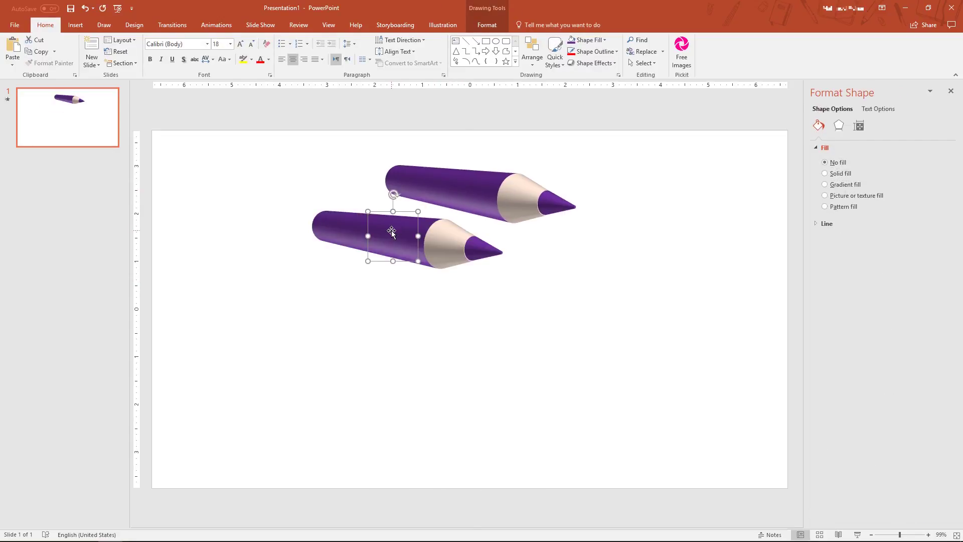
pyautogui.hotkey('ctrl', 'z')
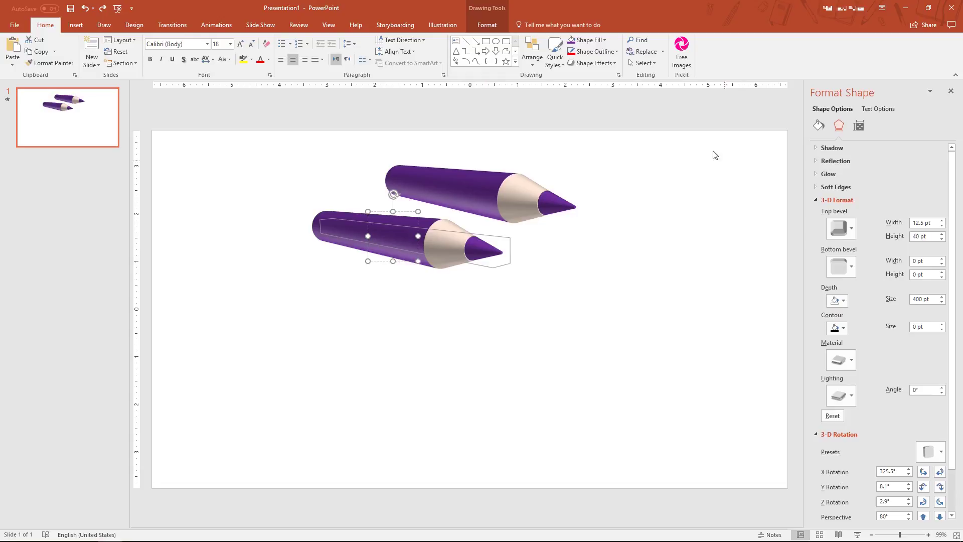
pyautogui.click(587, 40)
pyautogui.click(614, 119)
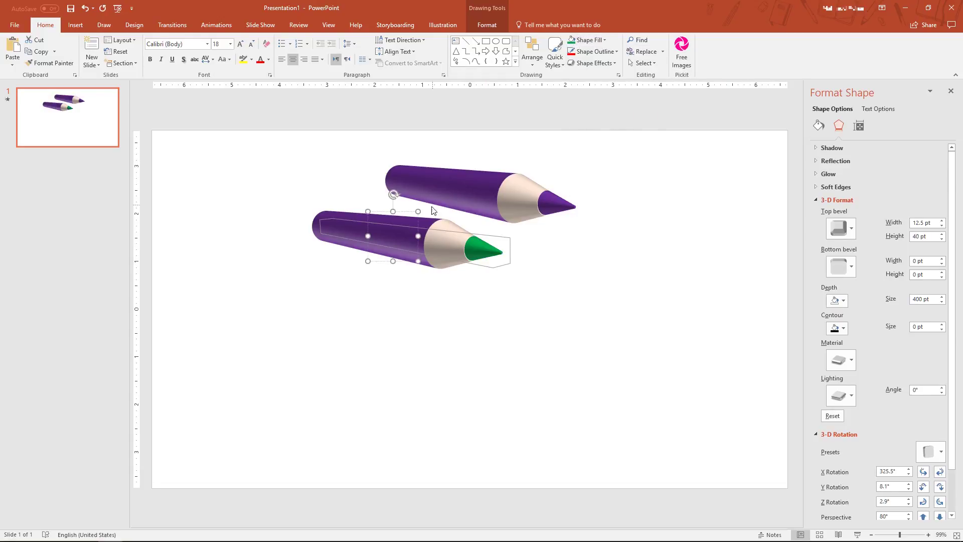
pyautogui.click(846, 303)
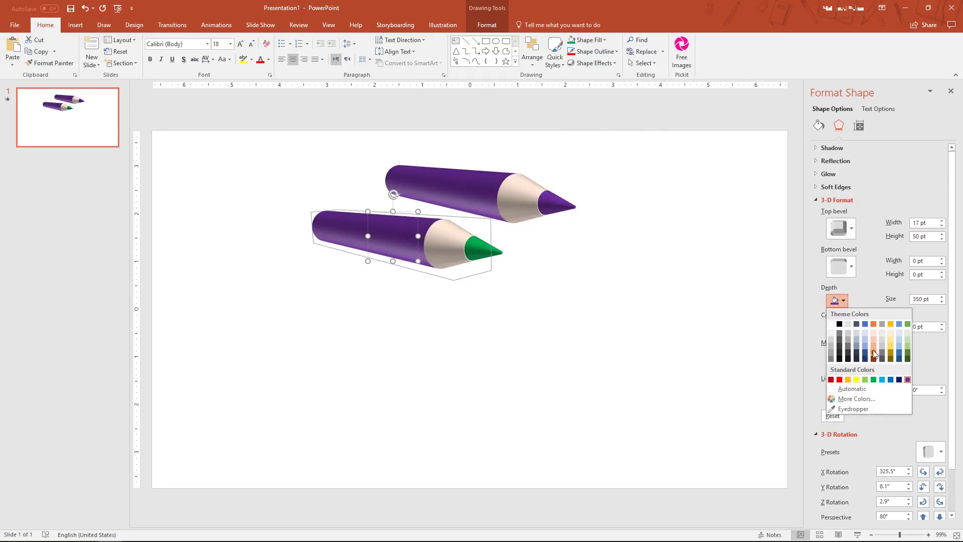
pyautogui.click(874, 381)
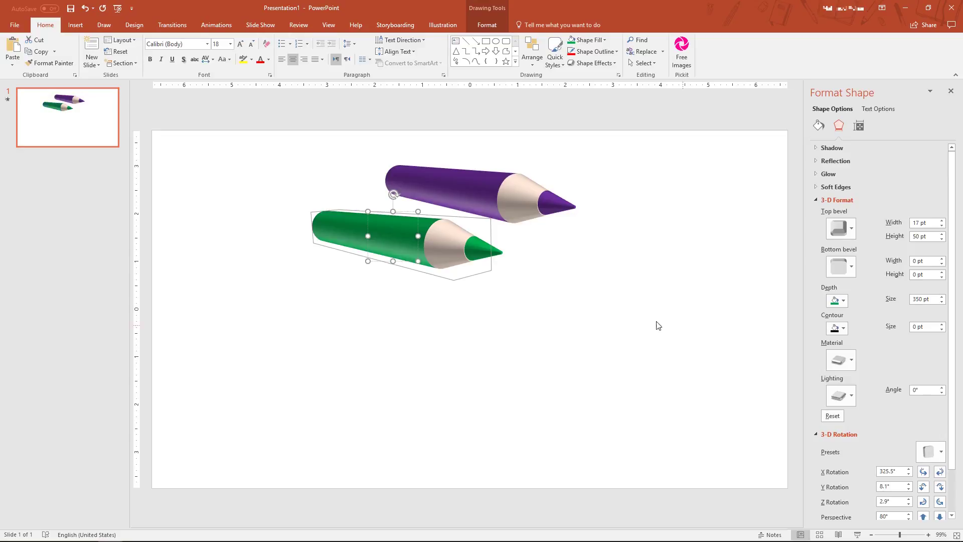
# Tilt the green pencil more steeply downward using the 3-D Rotation buttons
pyautogui.click(939, 471)
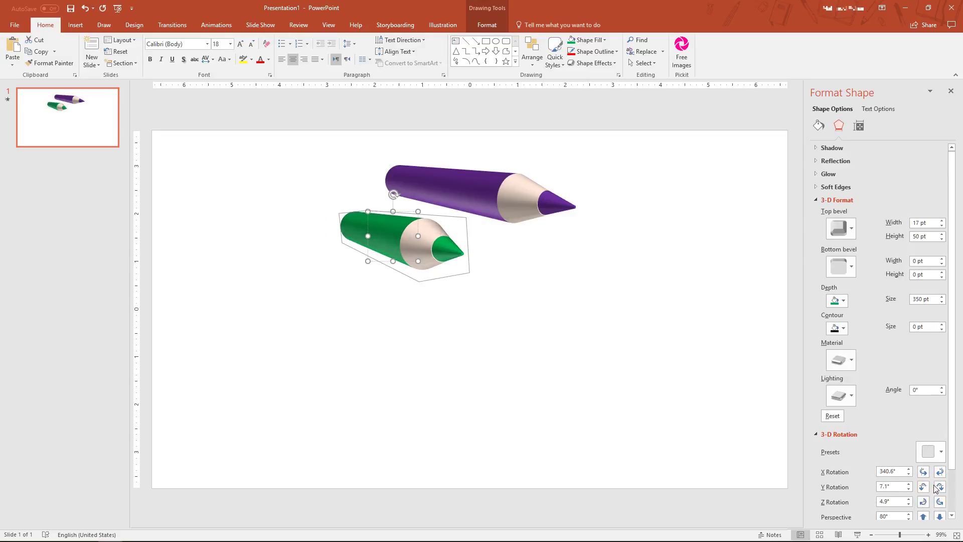
pyautogui.click(923, 486)
pyautogui.click(923, 487)
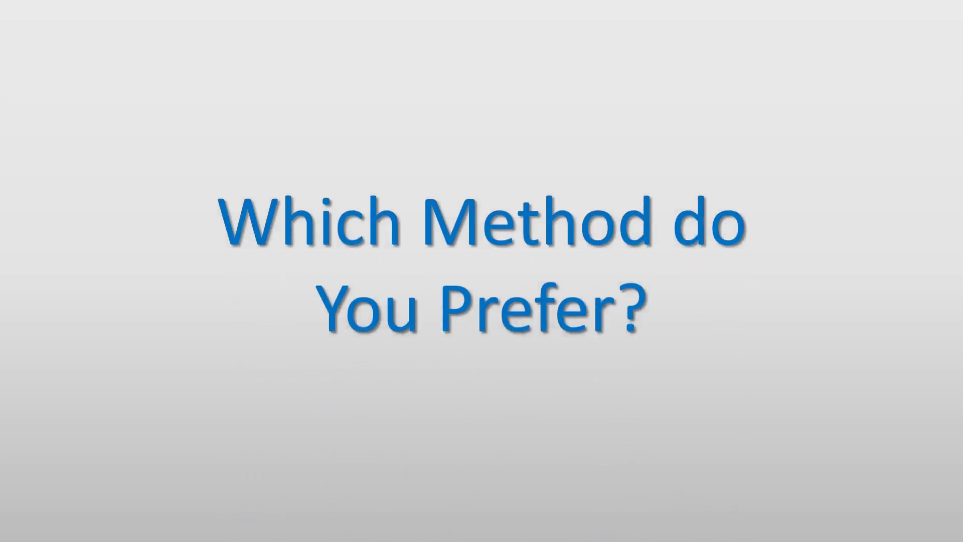